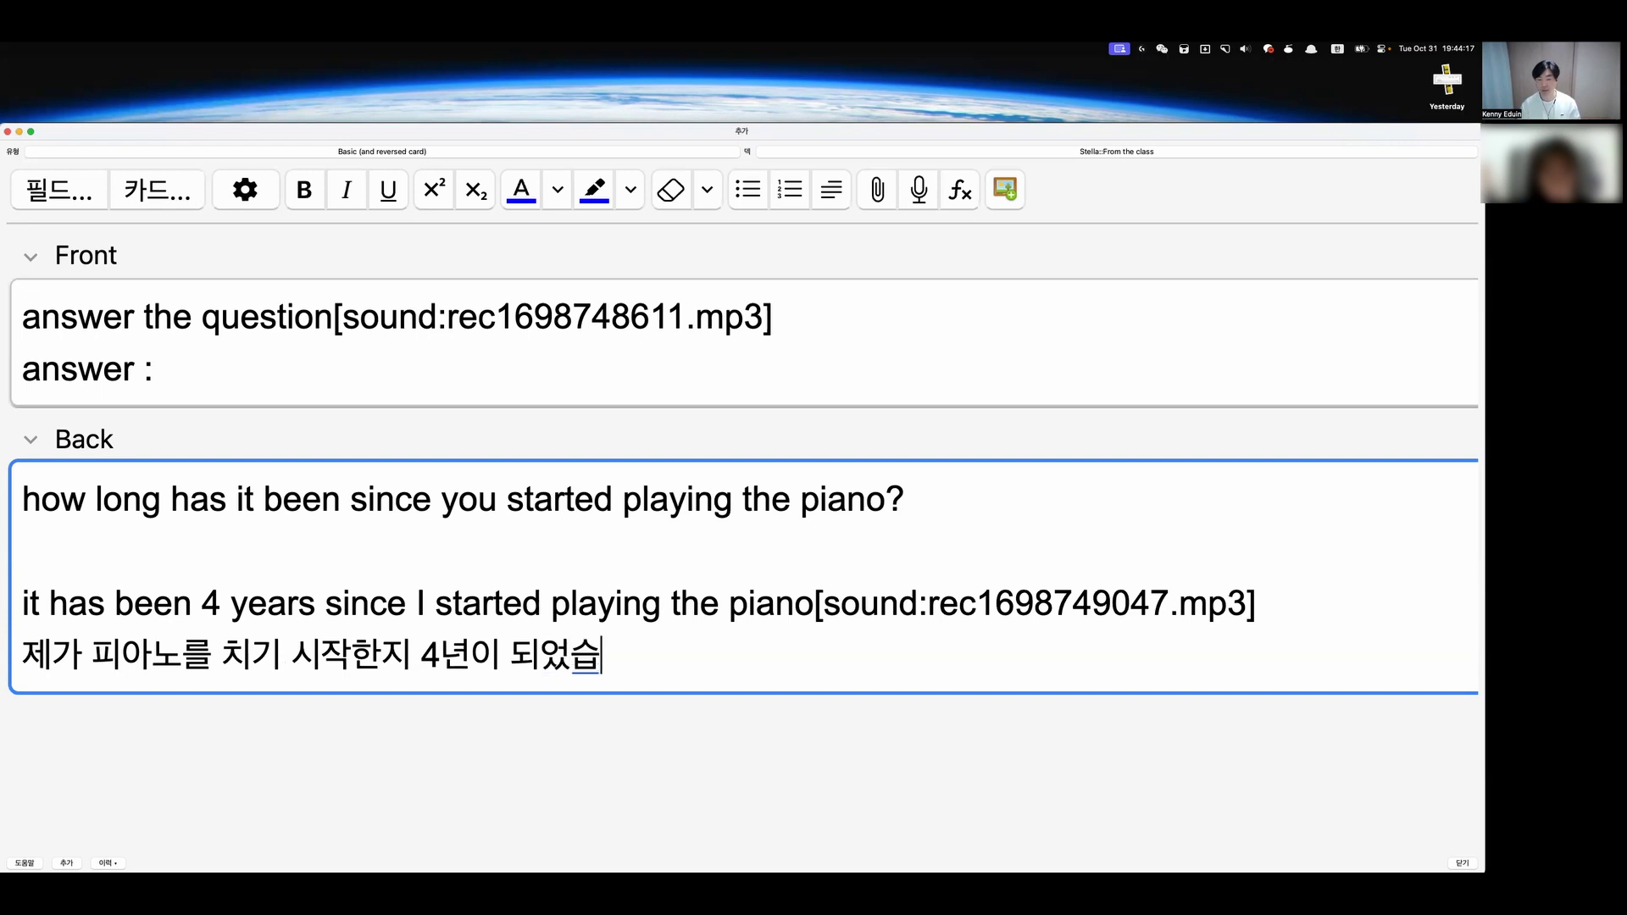
Copy the Korean sentence "제가 피아노를 치기 시작한지 4년이 되었습니다" from the back to after "answer :" on the front.
{"action": "key", "text": "super+shift+Left"}
{"action": "key", "text": "super+c"}
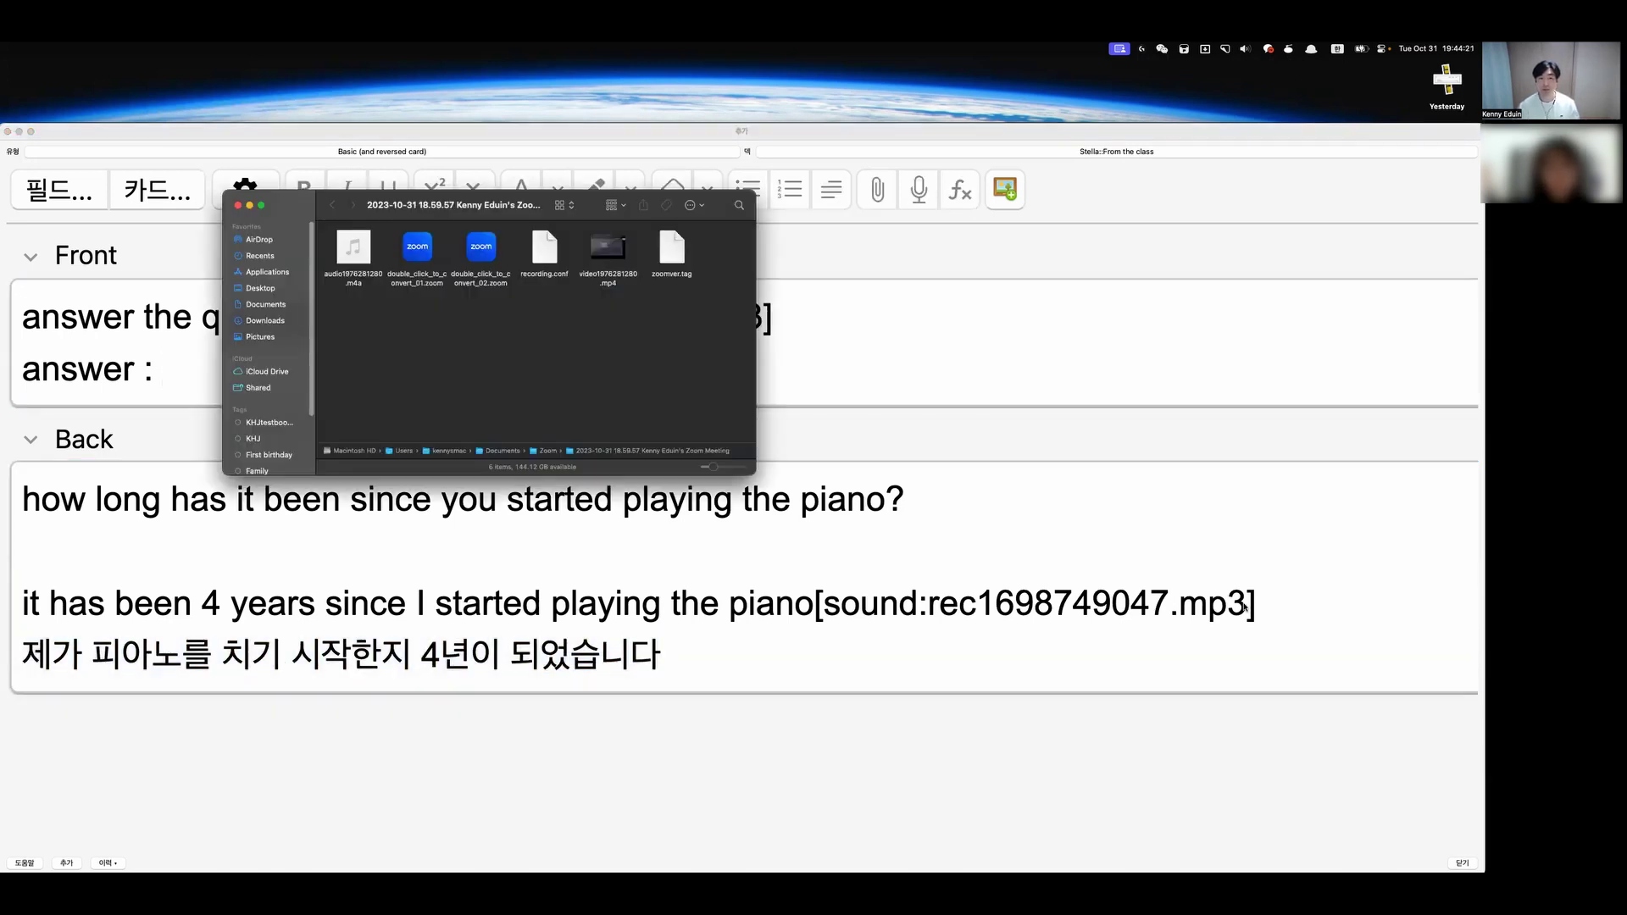
{"action": "key", "text": "super+w"}
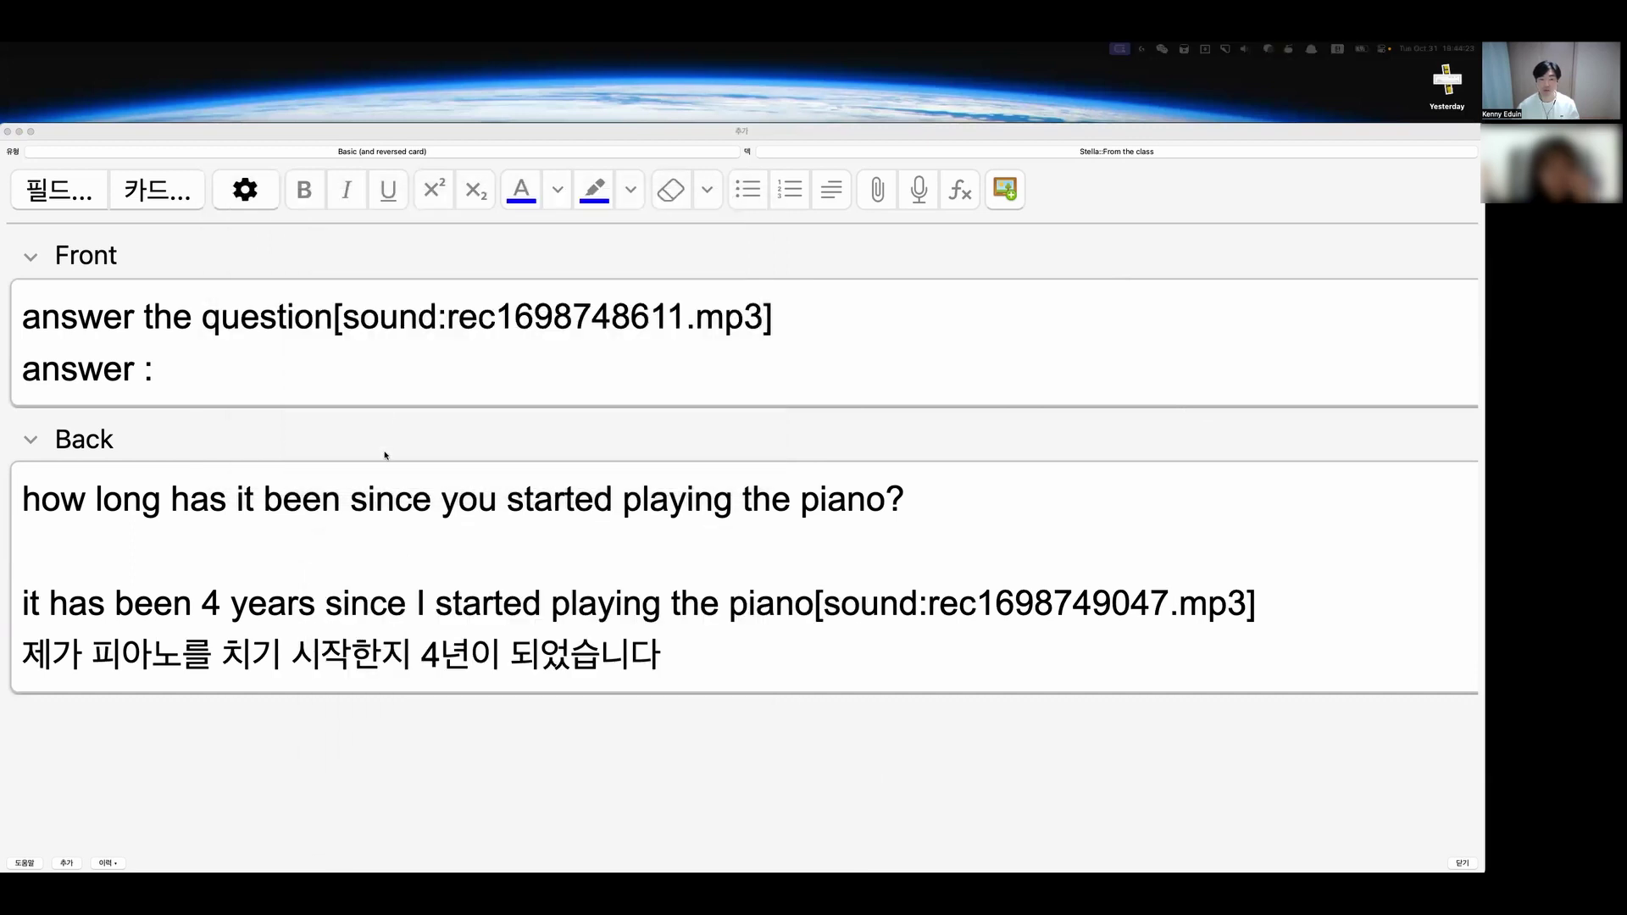
{"action": "left_click", "coordinate": [411, 366]}
{"action": "key", "text": "super+v"}
Add the Korean translation "당신이 피아노를 치기 시작한지 얼마나 되었죠?" on a new line below the piano question on the back.
{"action": "left_click", "coordinate": [490, 532]}
{"action": "left_click", "coordinate": [932, 508]}
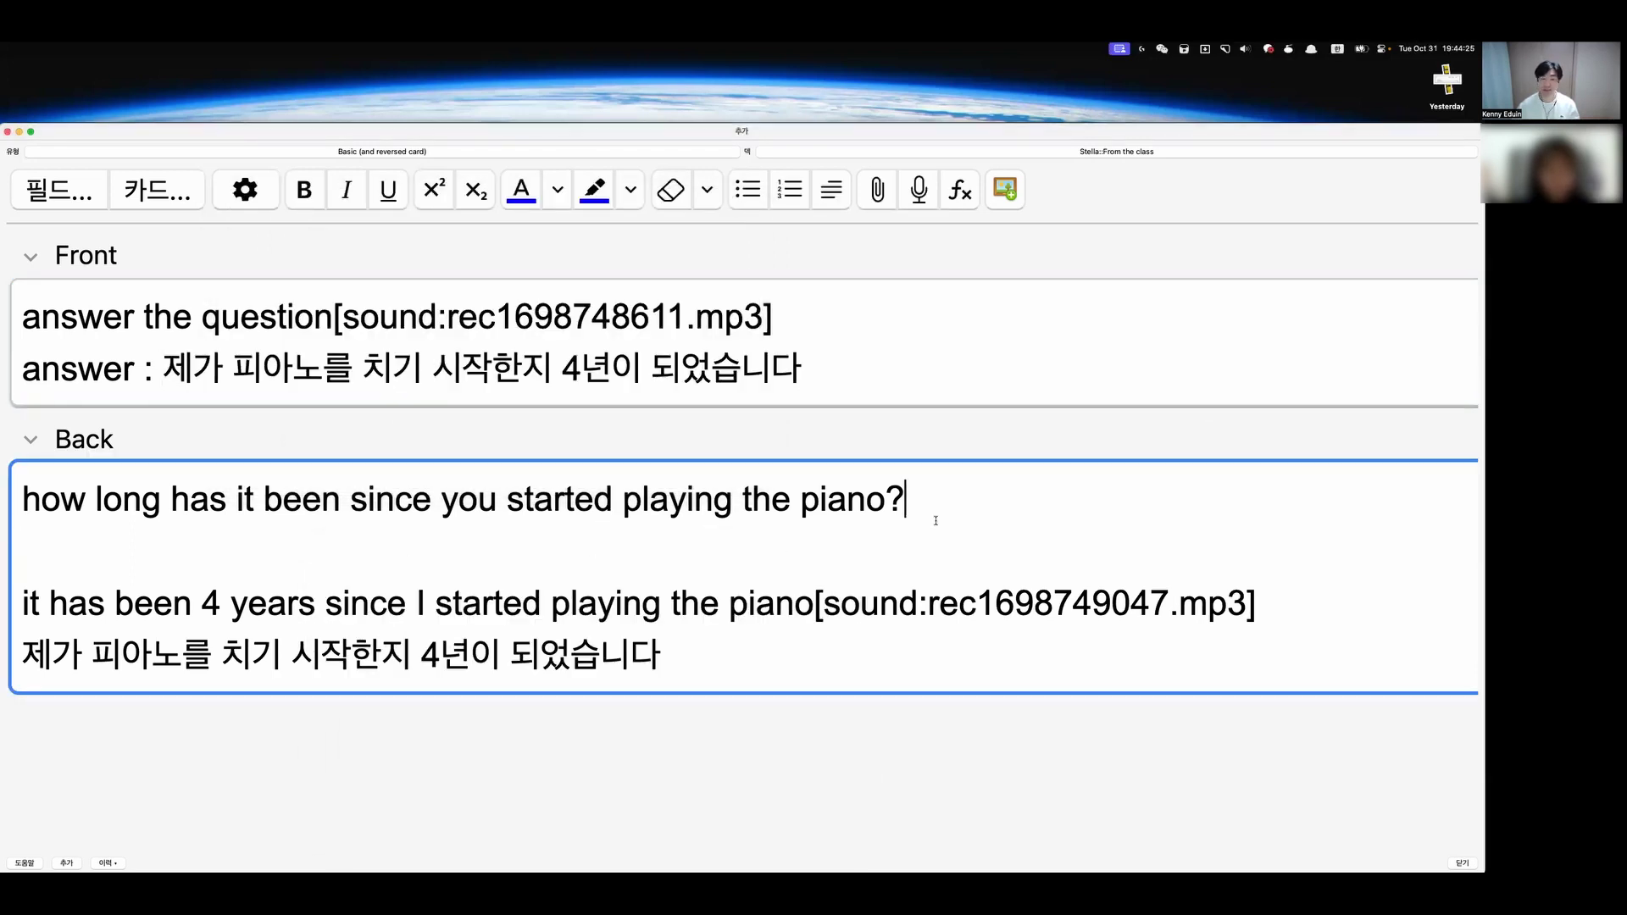
{"action": "key", "text": "Return"}
{"action": "type", "text": "ㄴ"}
{"action": "key", "text": "BackSpace"}
{"action": "type", "text": "당신은"}
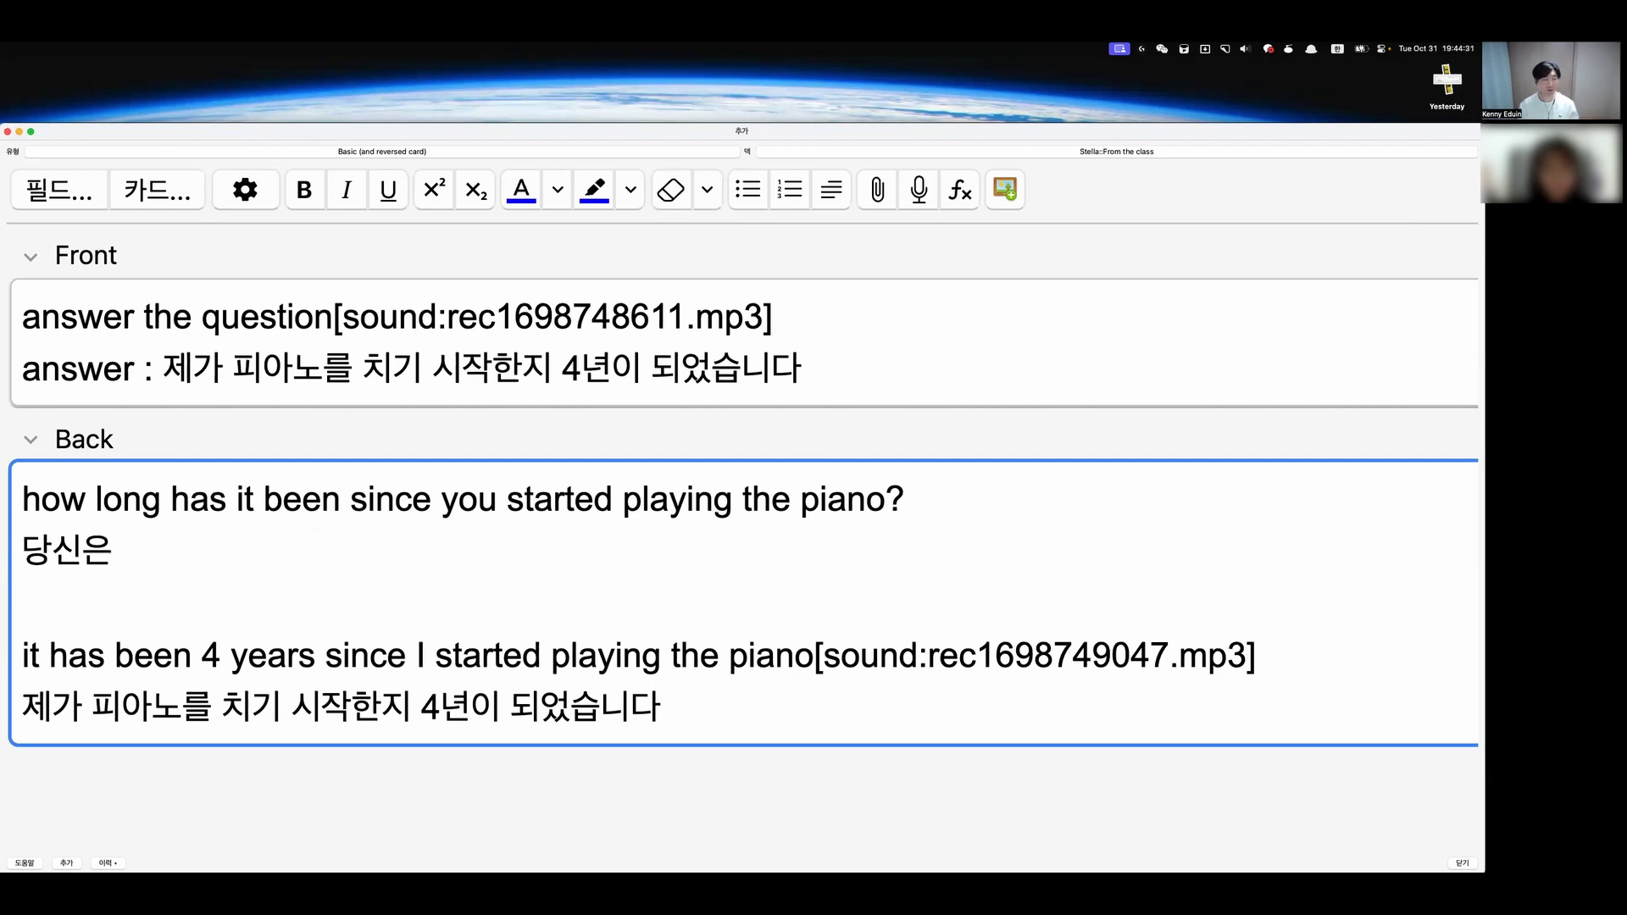
{"action": "key", "text": "super+shift+Left"}
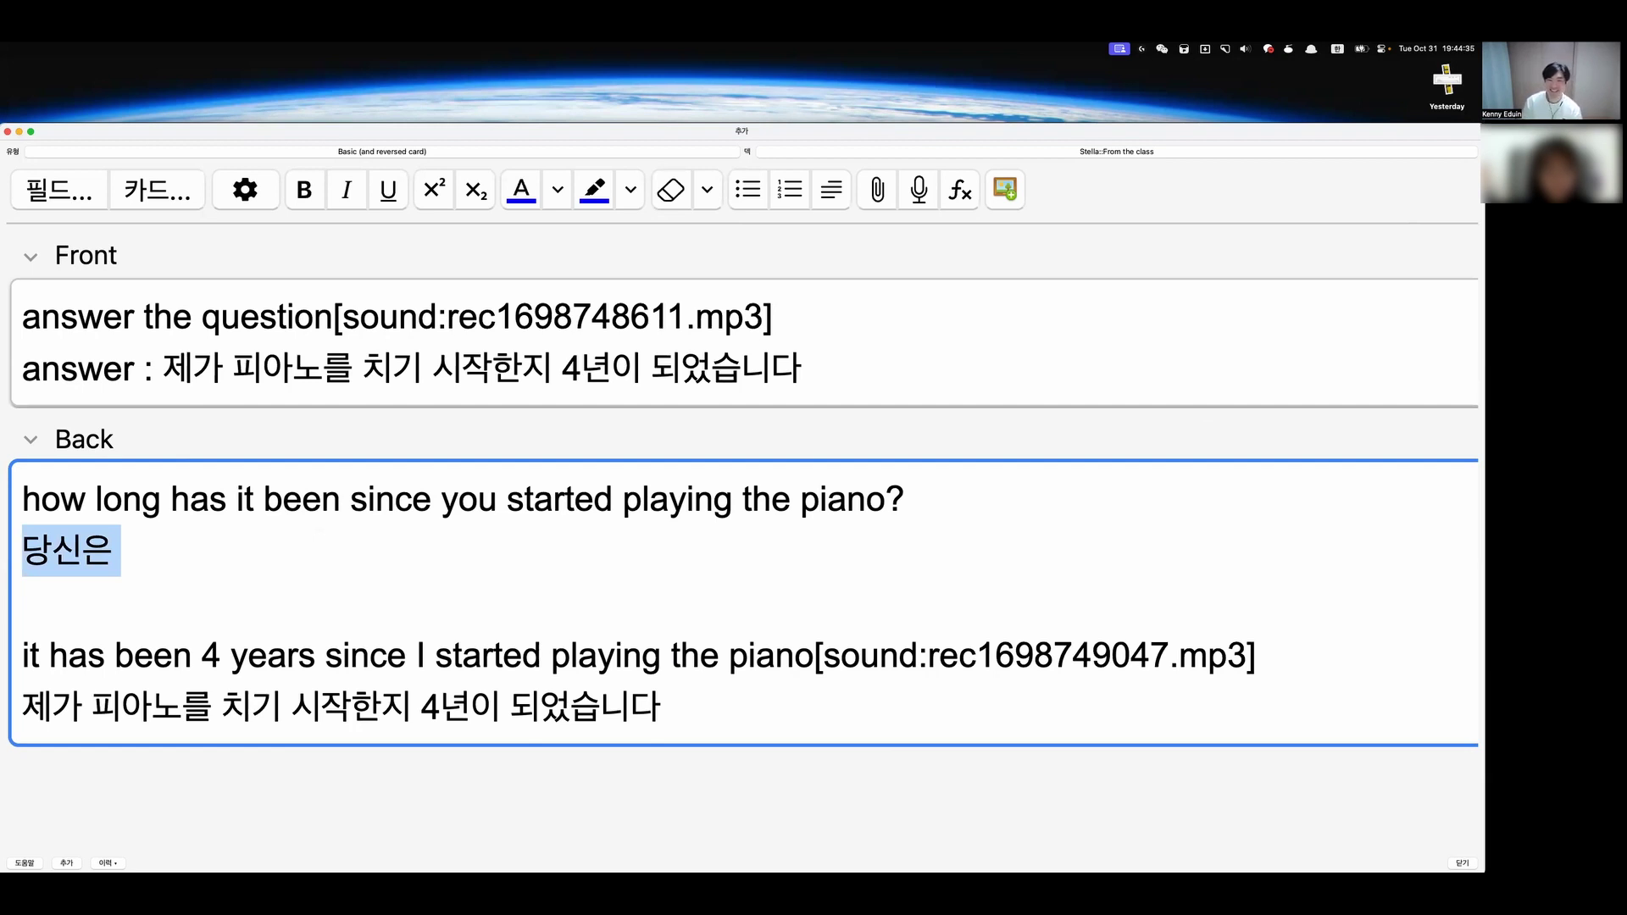
{"action": "key", "text": "Up"}
{"action": "key", "text": "super+shift+Right"}
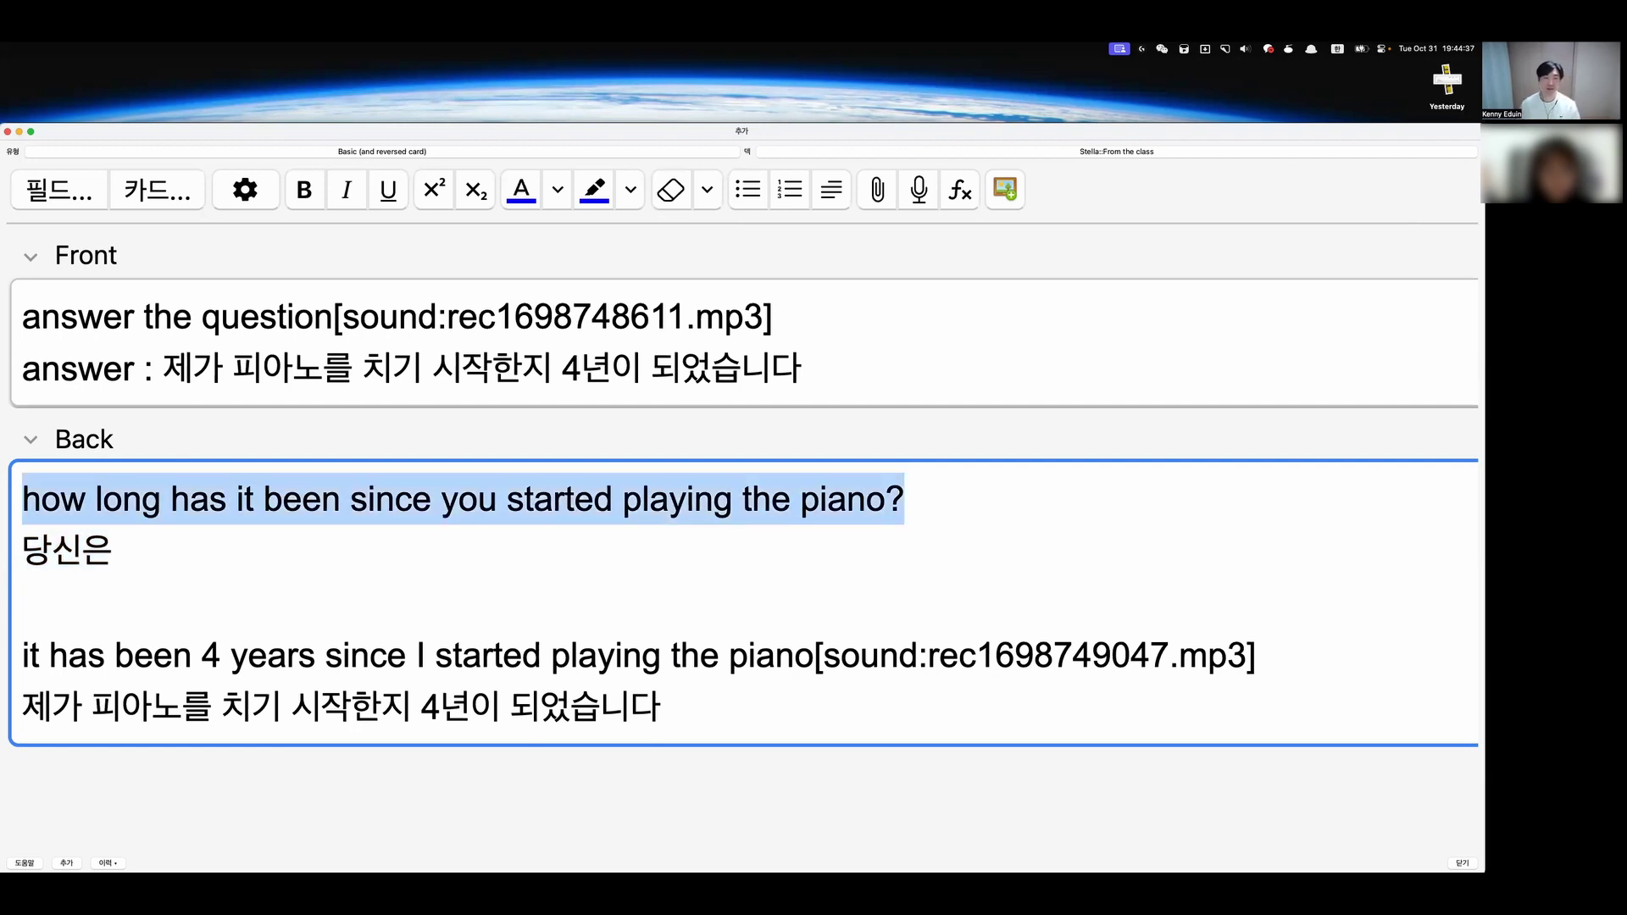
{"action": "key", "text": "Right"}
{"action": "type", "text": "ㄴ"}
{"action": "key", "text": "BackSpace"}
{"action": "key", "text": "BackSpace"}
{"action": "key", "text": "BackSpace"}
{"action": "key", "text": "BackSpace"}
{"action": "key", "text": "BackSpace"}
{"action": "type", "text": "당신이 피아노를 치기 시작한지 ㅇ얼마나 되었죠?"}
{"action": "left_click", "coordinate": [580, 551]}
{"action": "key", "text": "Left"}
{"action": "key", "text": "Left"}
{"action": "key", "text": "Left"}
{"action": "key", "text": "Left"}
{"action": "key", "text": "Left"}
{"action": "key", "text": "Left"}
{"action": "key", "text": "Left"}
{"action": "key", "text": "Left"}
{"action": "key", "text": "Left"}
{"action": "key", "text": "Left"}
{"action": "key", "text": "Left"}
{"action": "key", "text": "Right"}
{"action": "key", "text": "Right"}
{"action": "key", "text": "cmd+Right"}
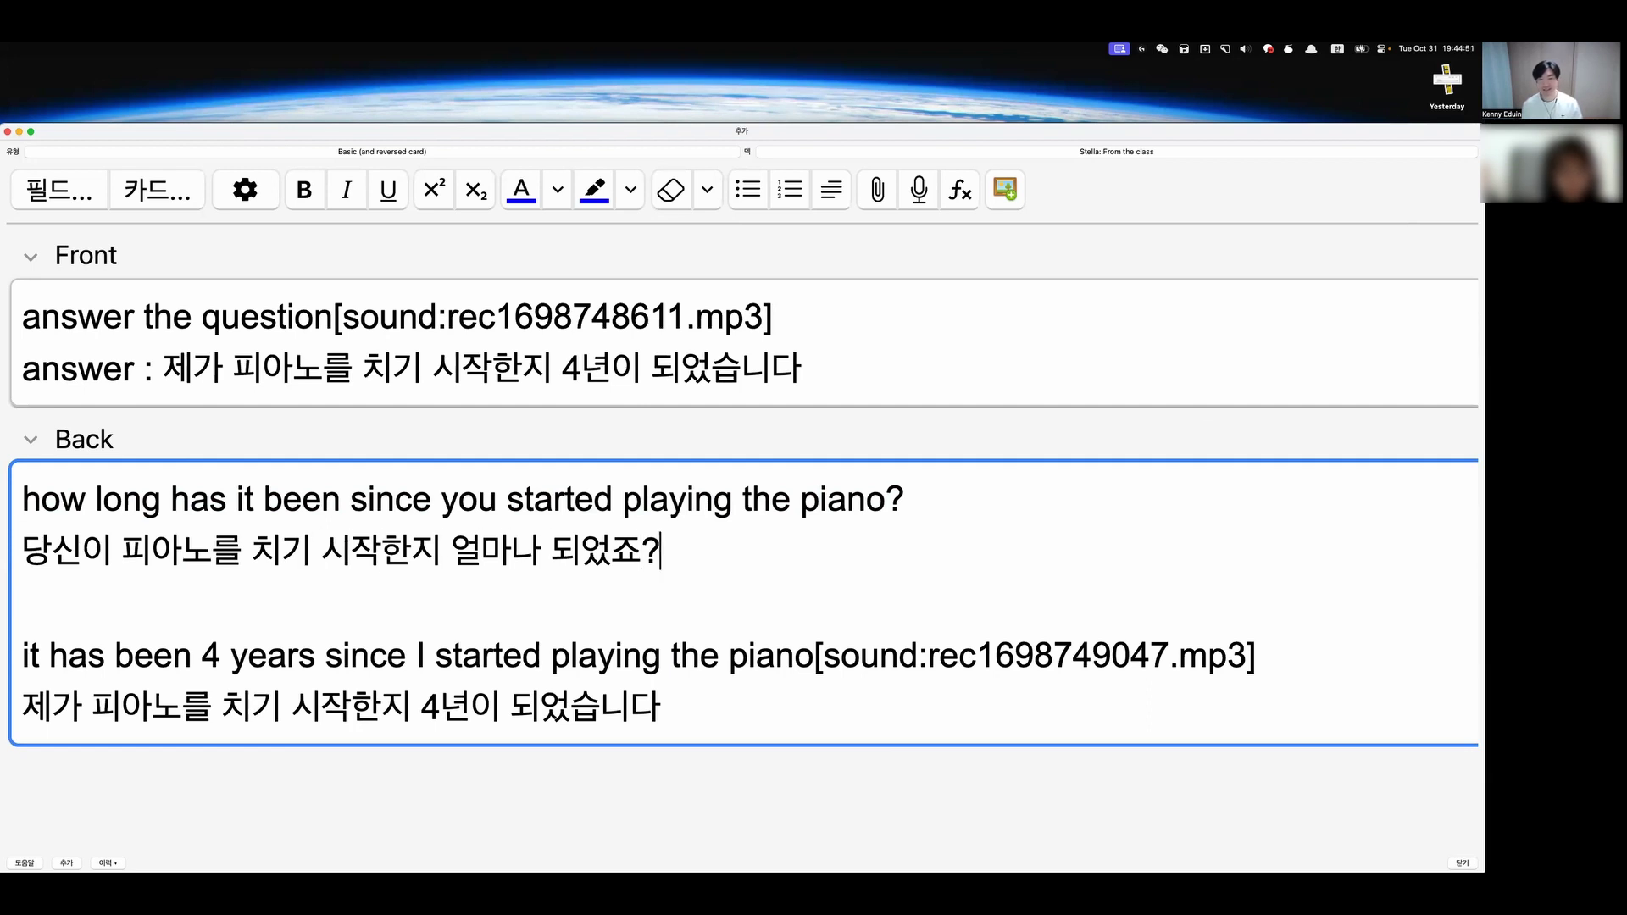
Change the note type to Basic and add the piano card to the deck.
{"action": "left_click", "coordinate": [409, 160]}
{"action": "left_click", "coordinate": [714, 415]}
{"action": "left_click", "coordinate": [825, 537]}
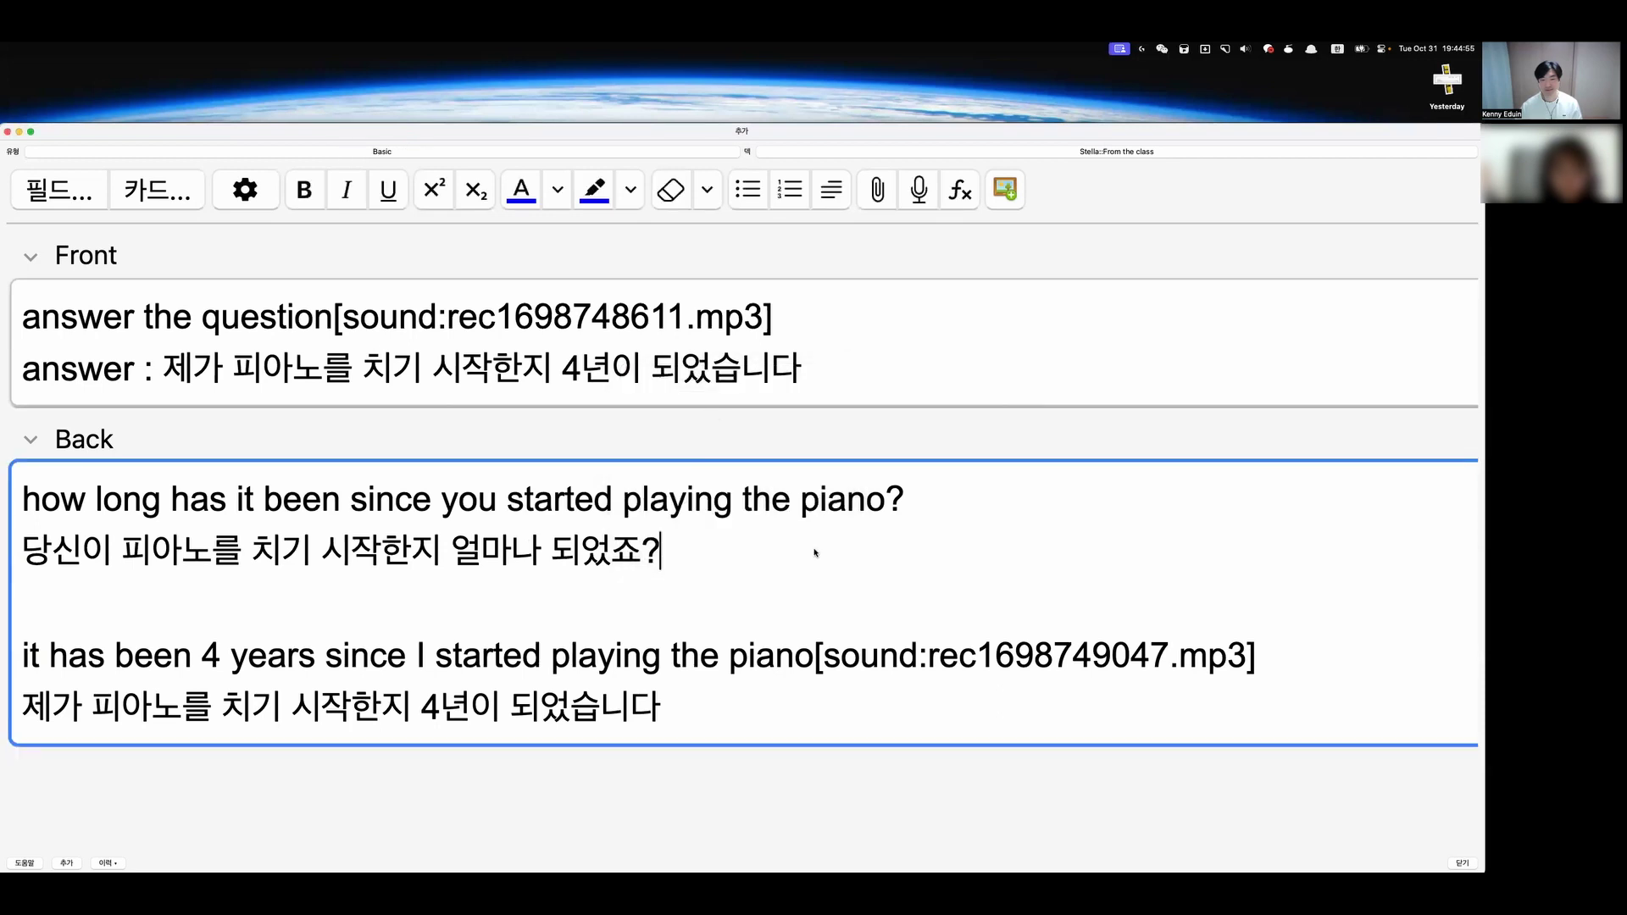
{"action": "key", "text": "Down"}
{"action": "key", "text": "super+Return"}
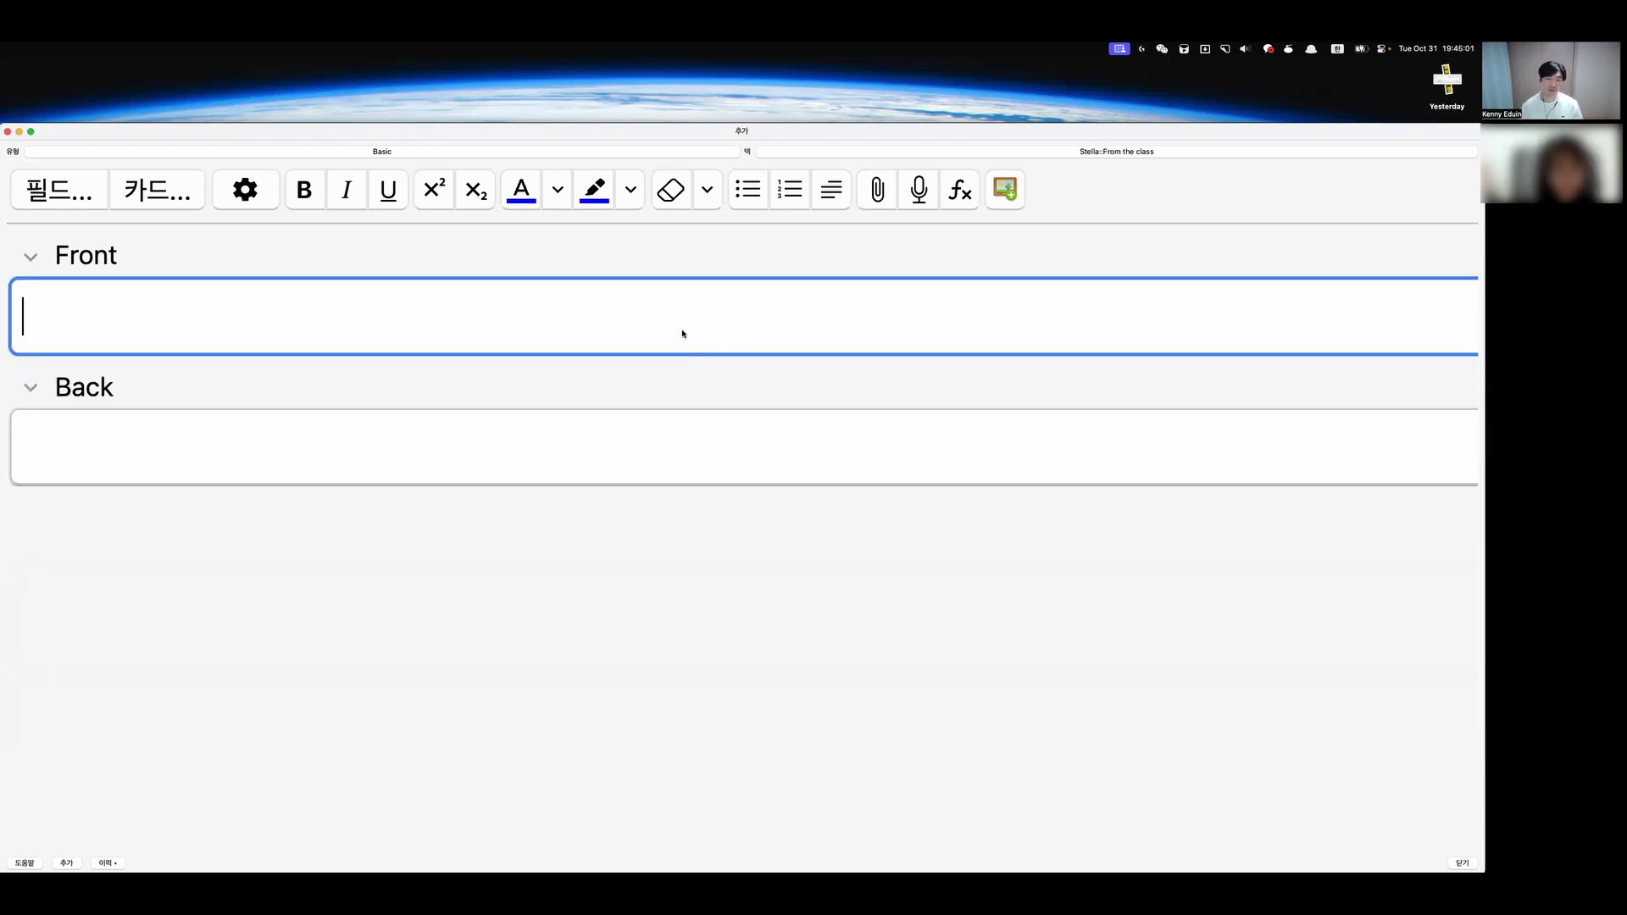
Fill the new card's front with "answer the question" and, on a second line, "answer :".
{"action": "key", "text": "super+shift+v"}
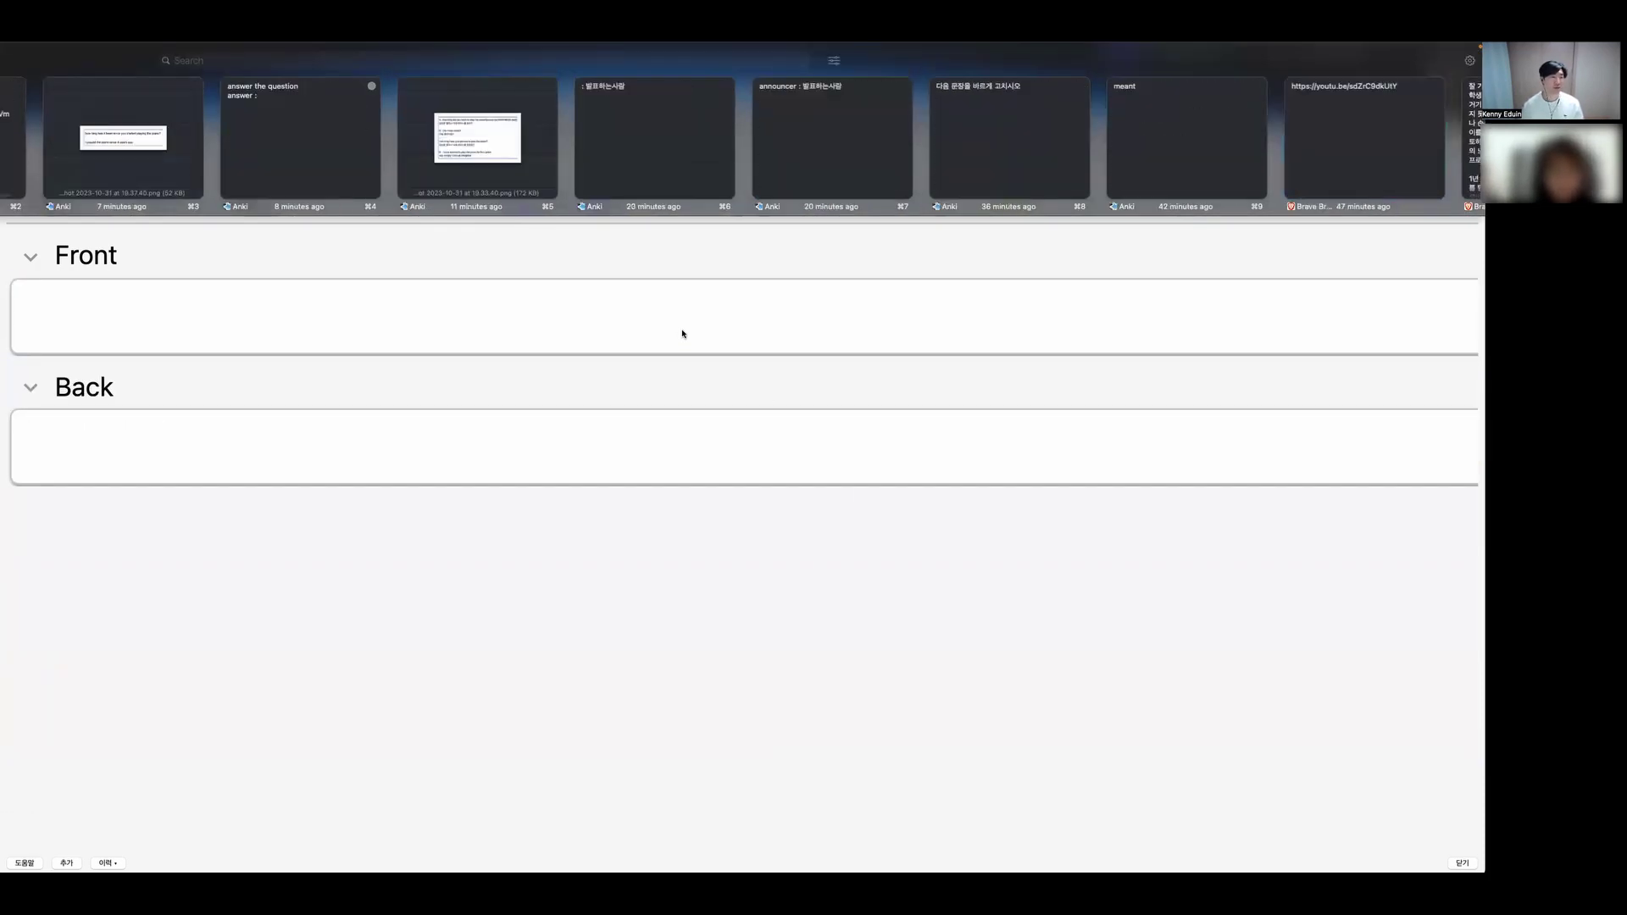
{"action": "scroll", "coordinate": [682, 334], "scroll_direction": "right", "scroll_amount": 10}
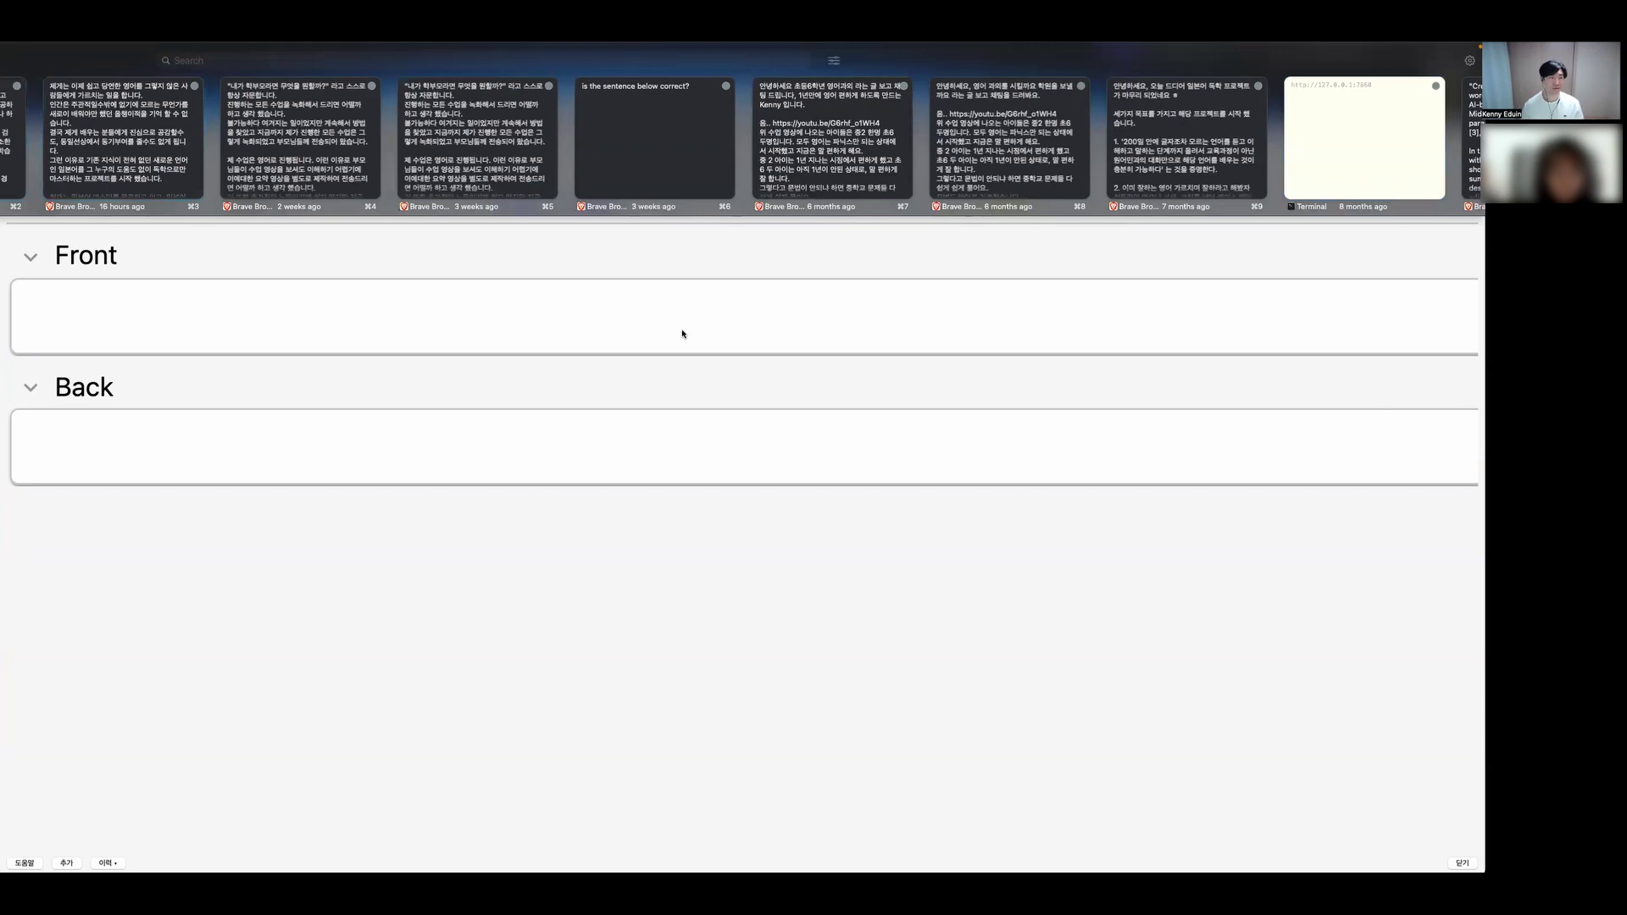
{"action": "left_click", "coordinate": [682, 334]}
{"action": "type", "text": "answer the question answer :"}
Record an audio clip after "answer the question" on the front, and replace it with a second recording.
{"action": "left_click", "coordinate": [662, 331]}
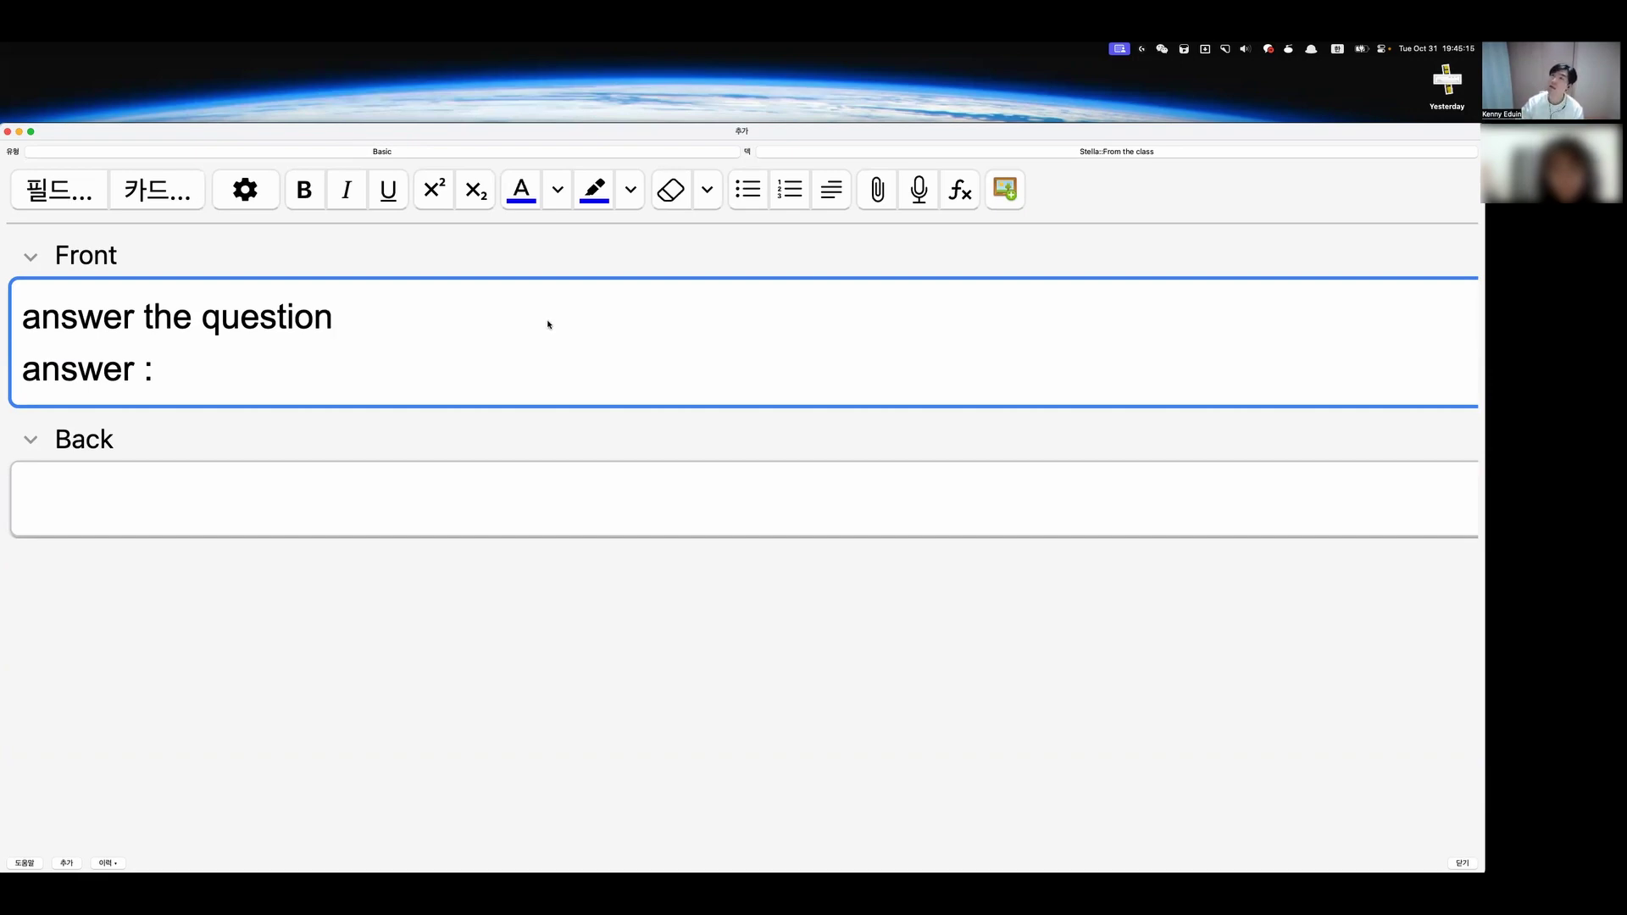
{"action": "key", "text": "F5"}
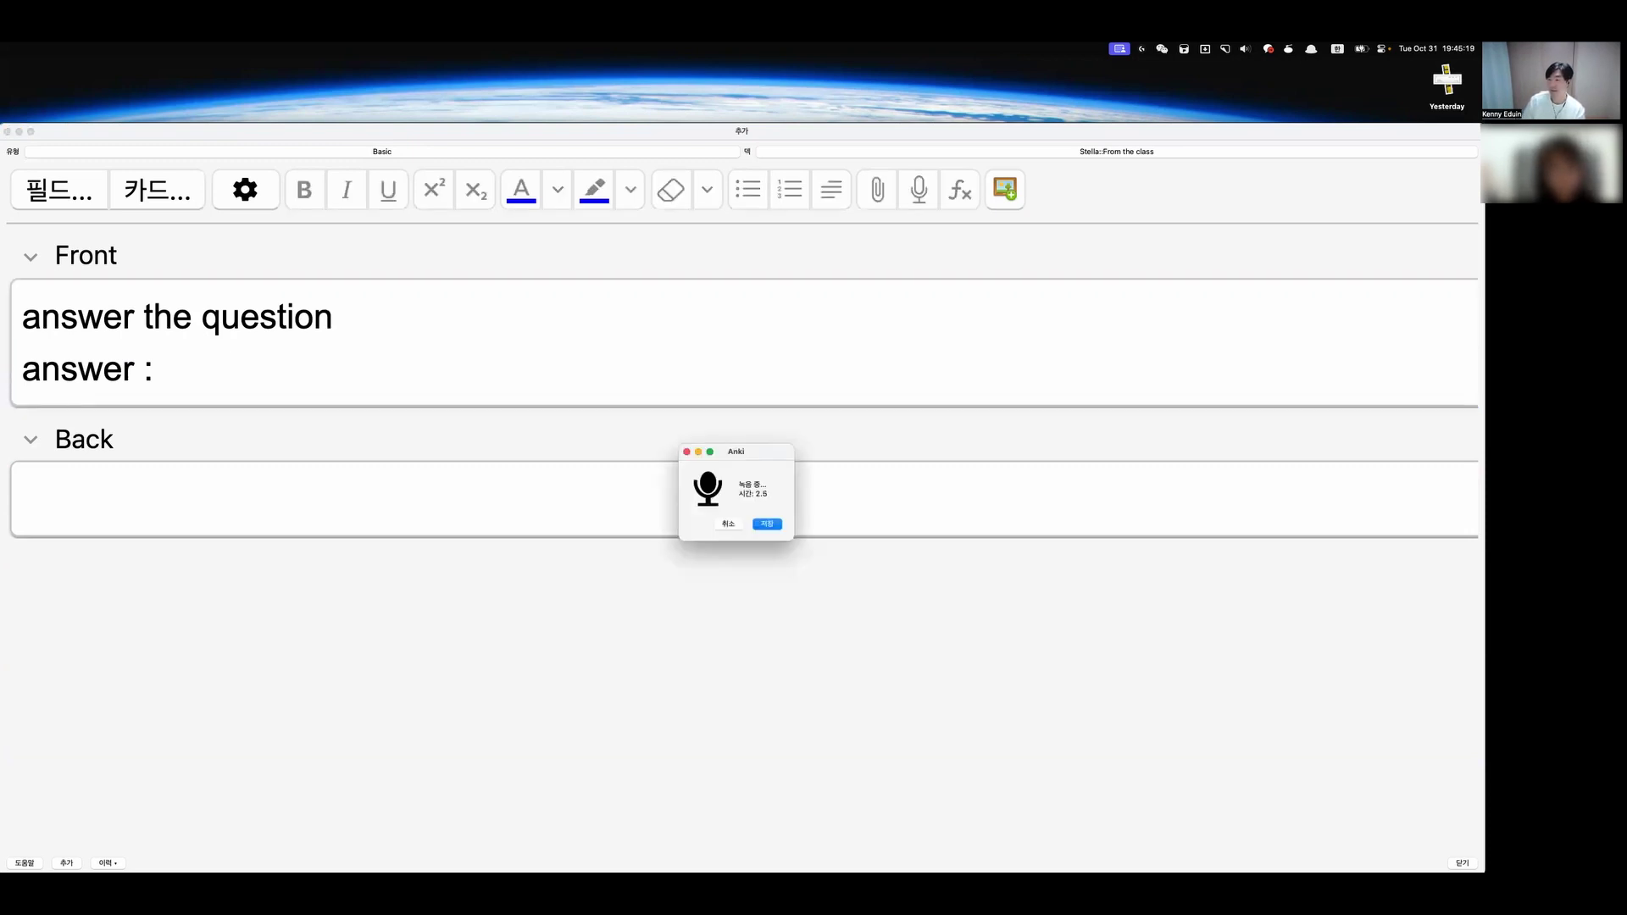
{"action": "key", "text": "Return"}
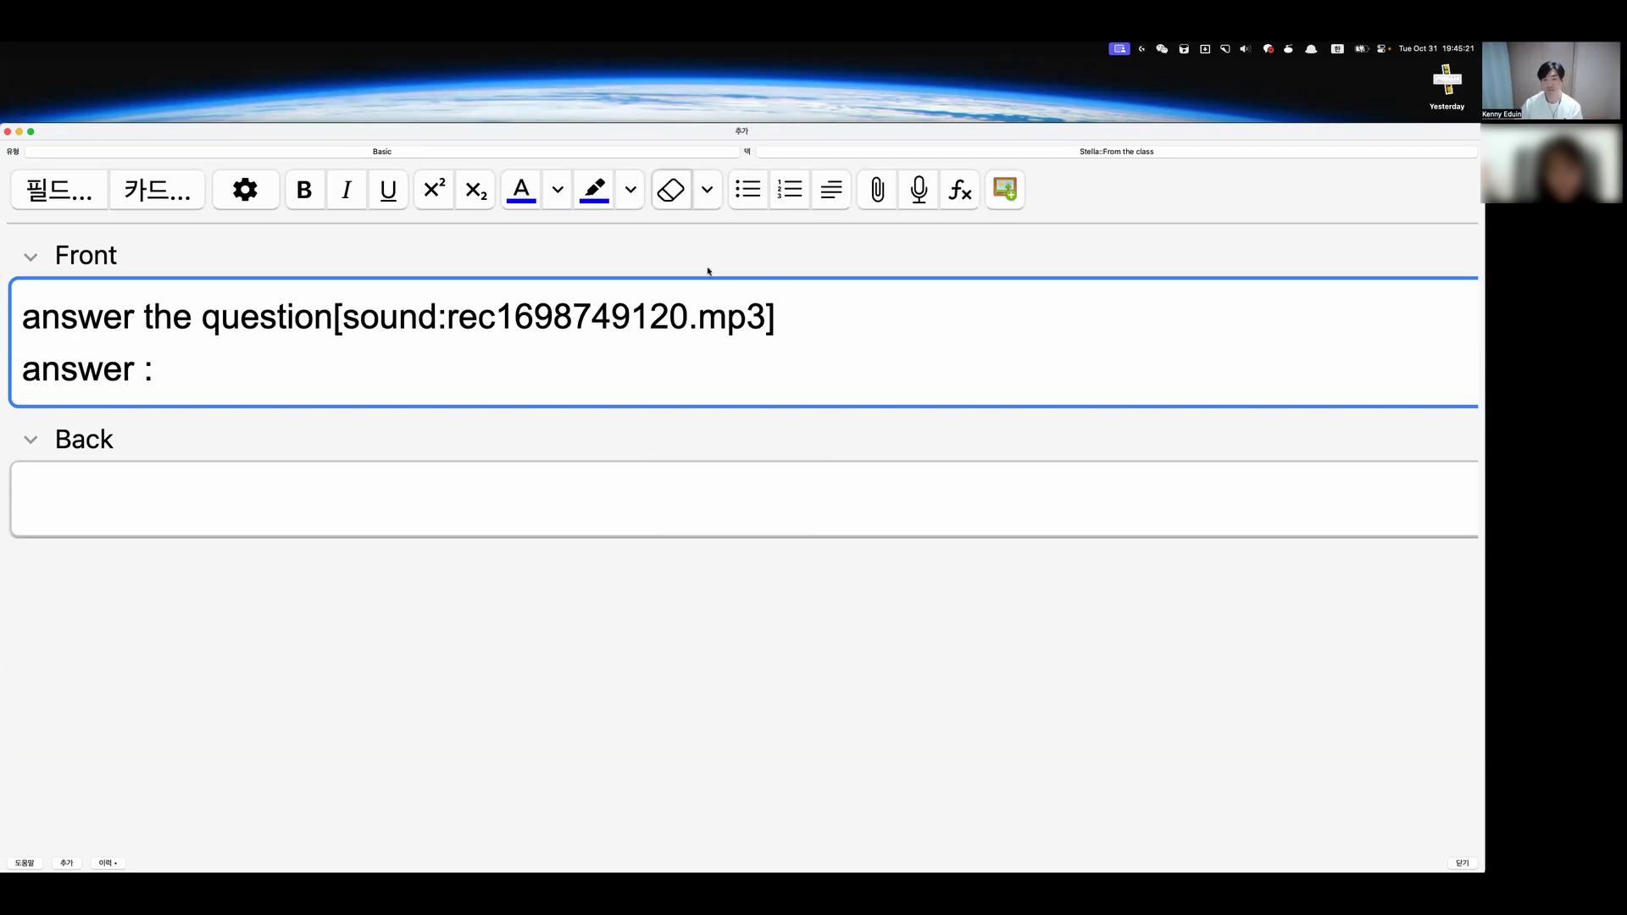
{"action": "left_click_drag", "start_coordinate": [788, 315], "coordinate": [330, 313]}
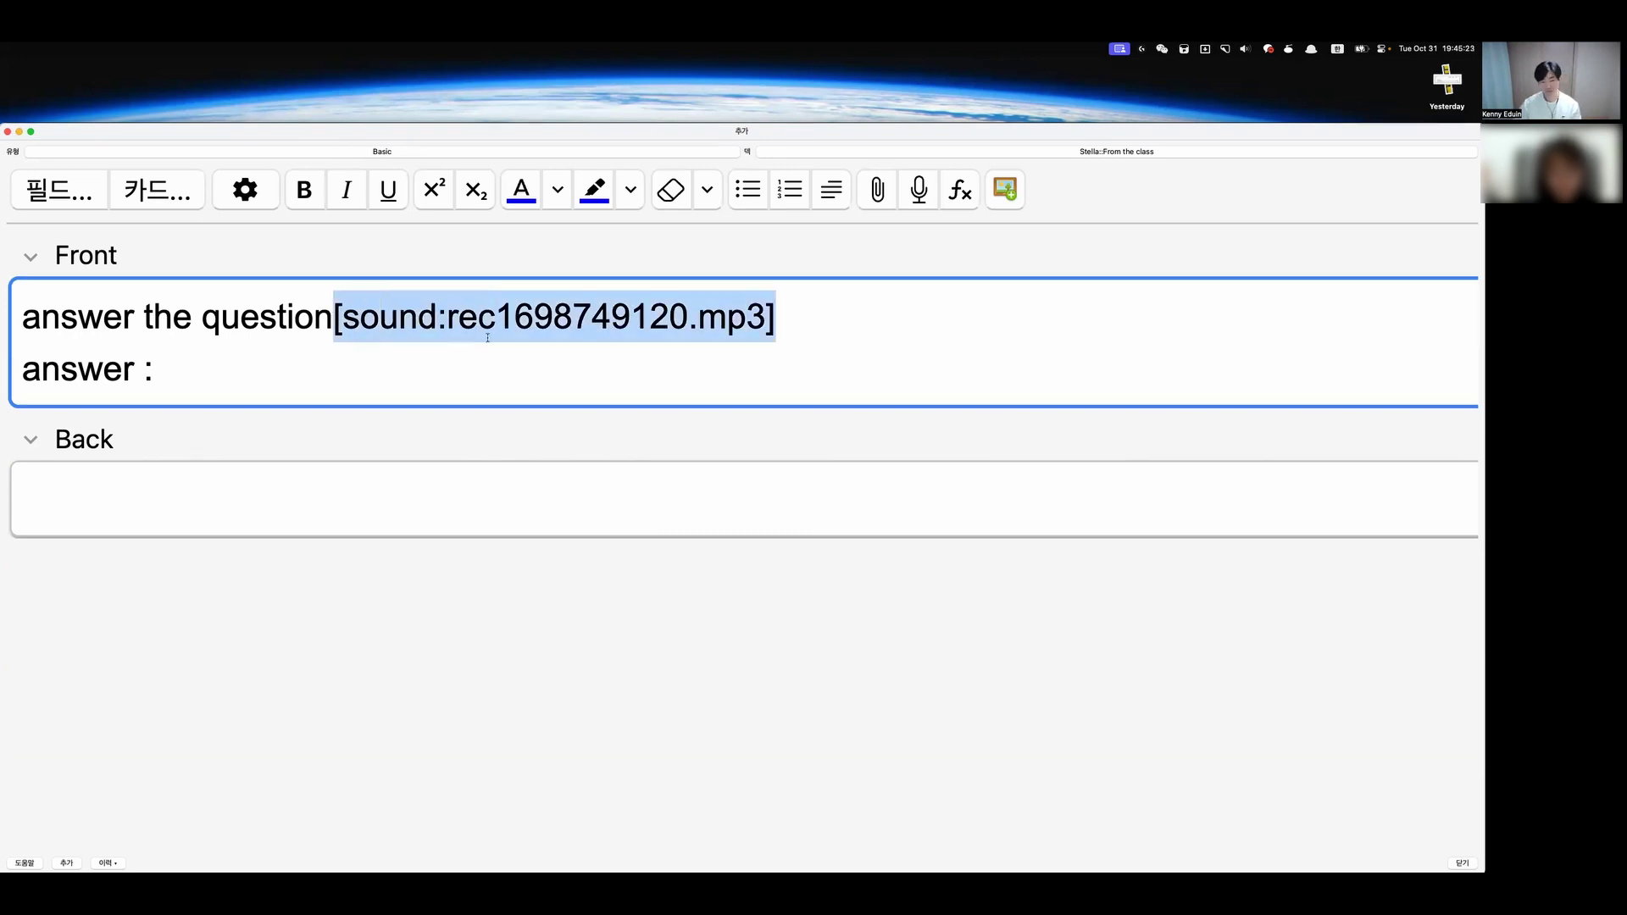
{"action": "key", "text": "F5"}
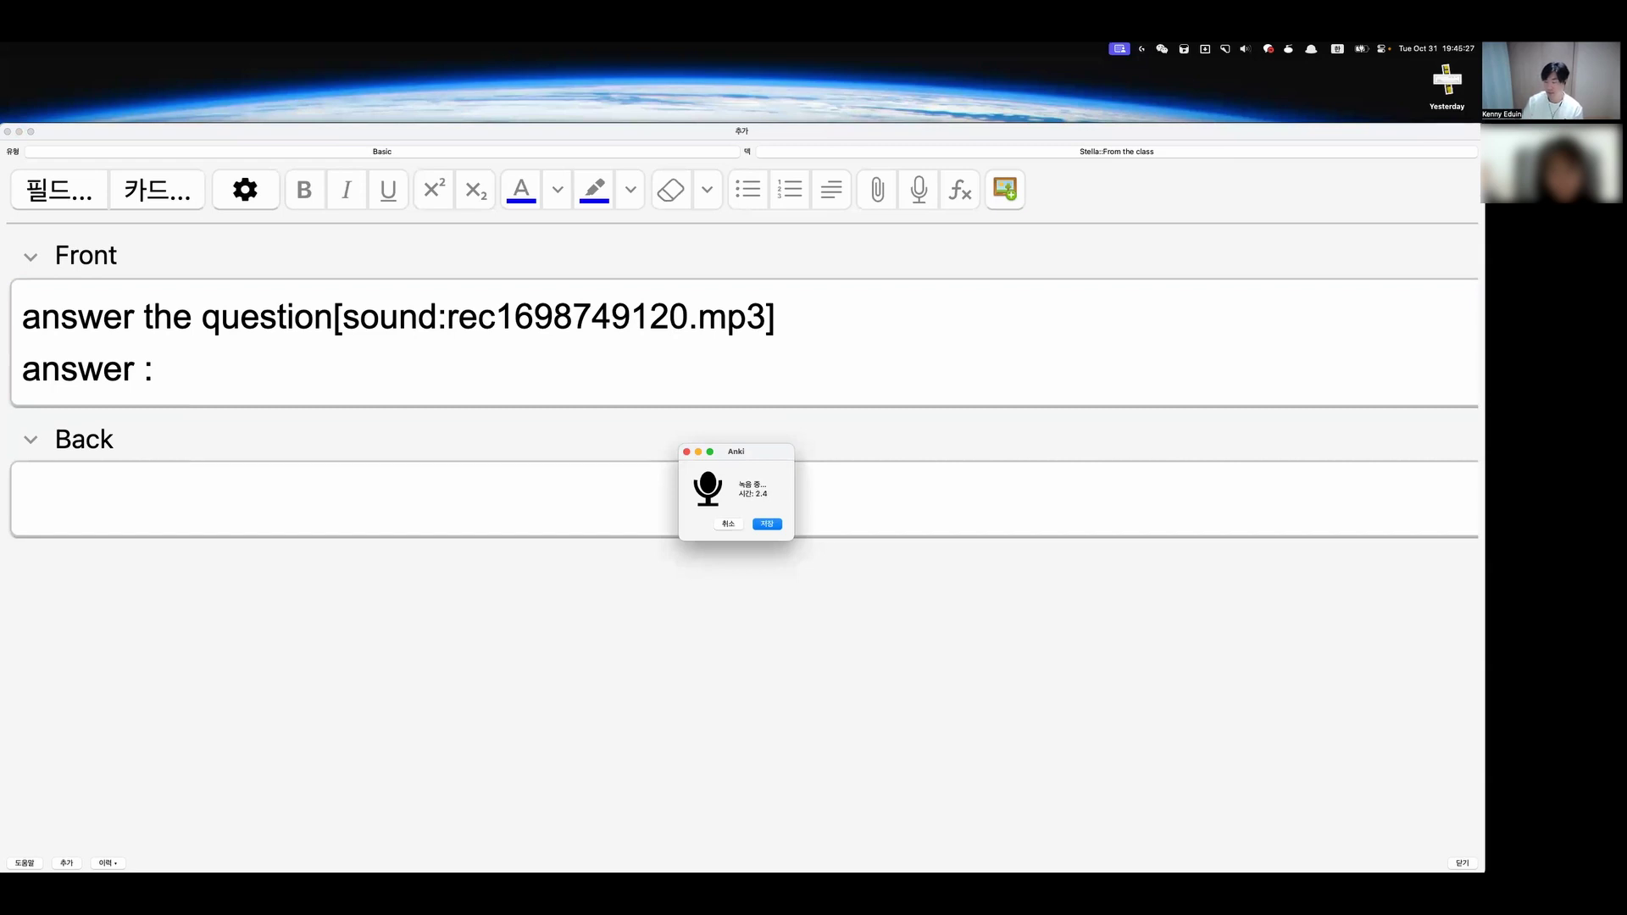
{"action": "key", "text": "Return"}
Enter "how long has it been since you entered the elementary school?" on the back, followed by a blank line.
{"action": "left_click", "coordinate": [297, 512]}
{"action": "key", "text": "Caps_Lock"}
{"action": "type", "text": "how long has i"}
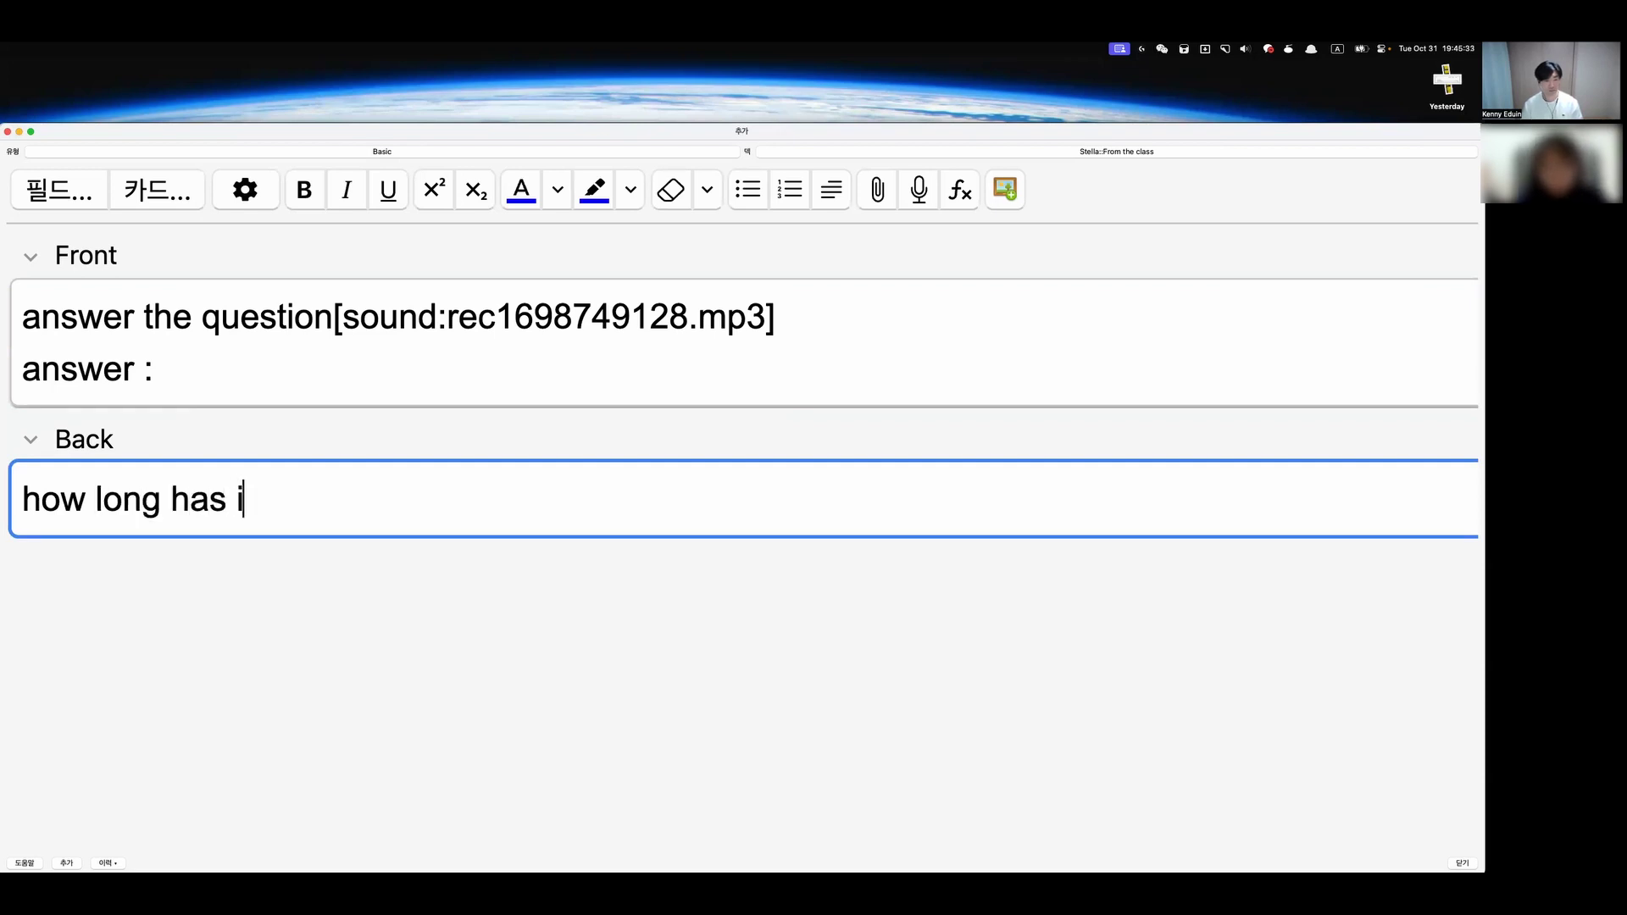
{"action": "type", "text": "t been since you "}
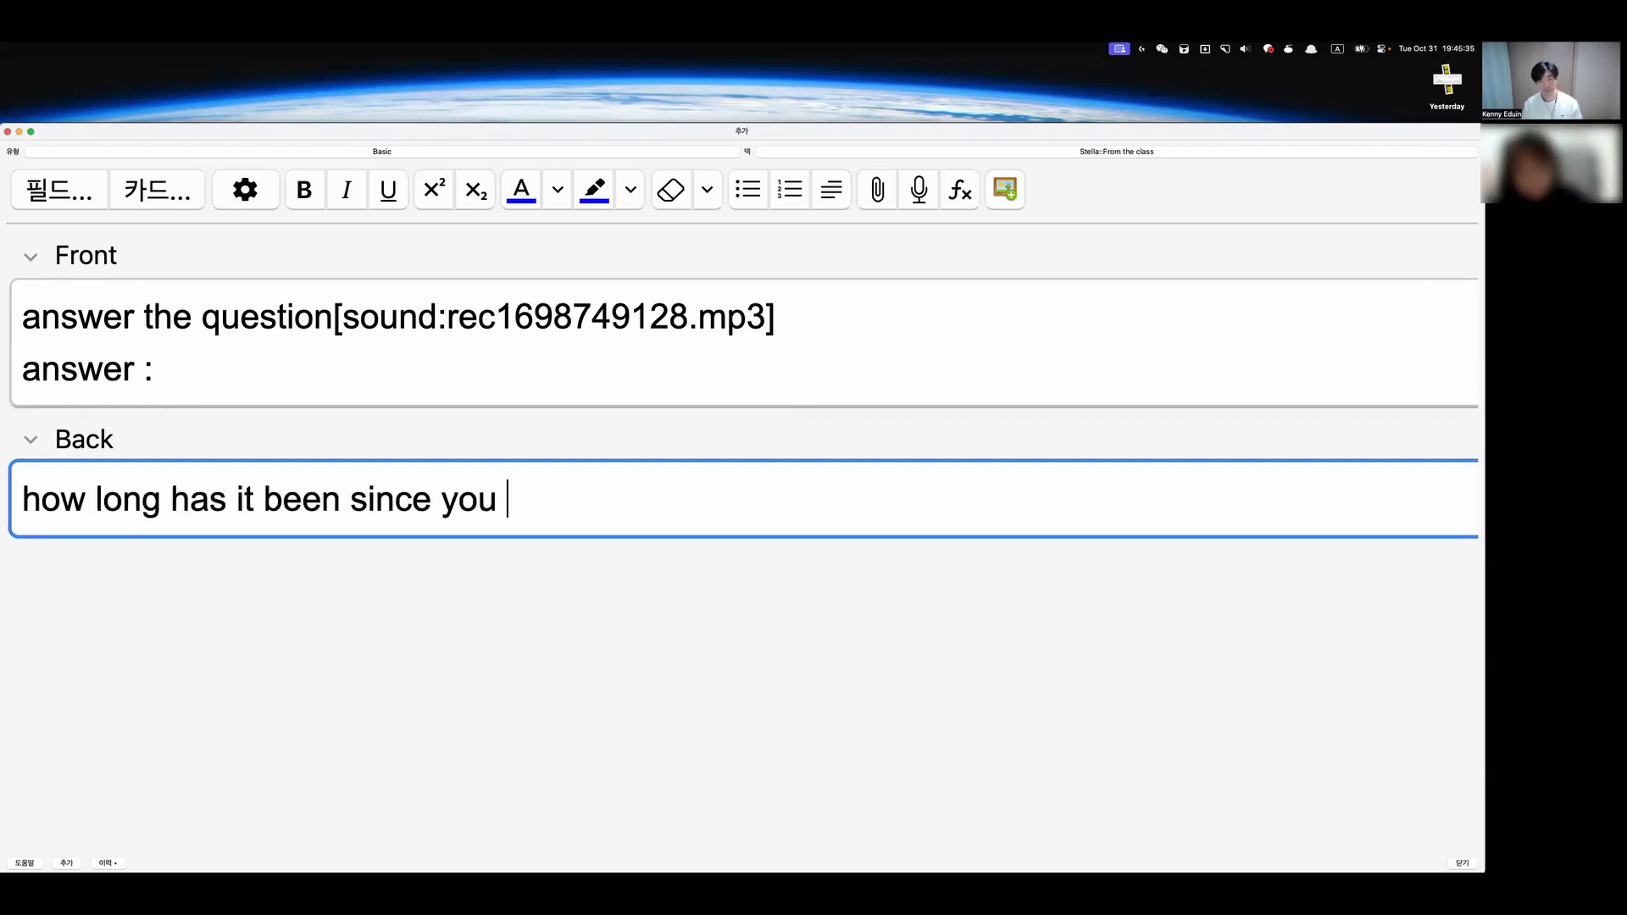
{"action": "type", "text": "entered s"}
{"action": "key", "text": "BackSpace"}
{"action": "type", "text": "the "}
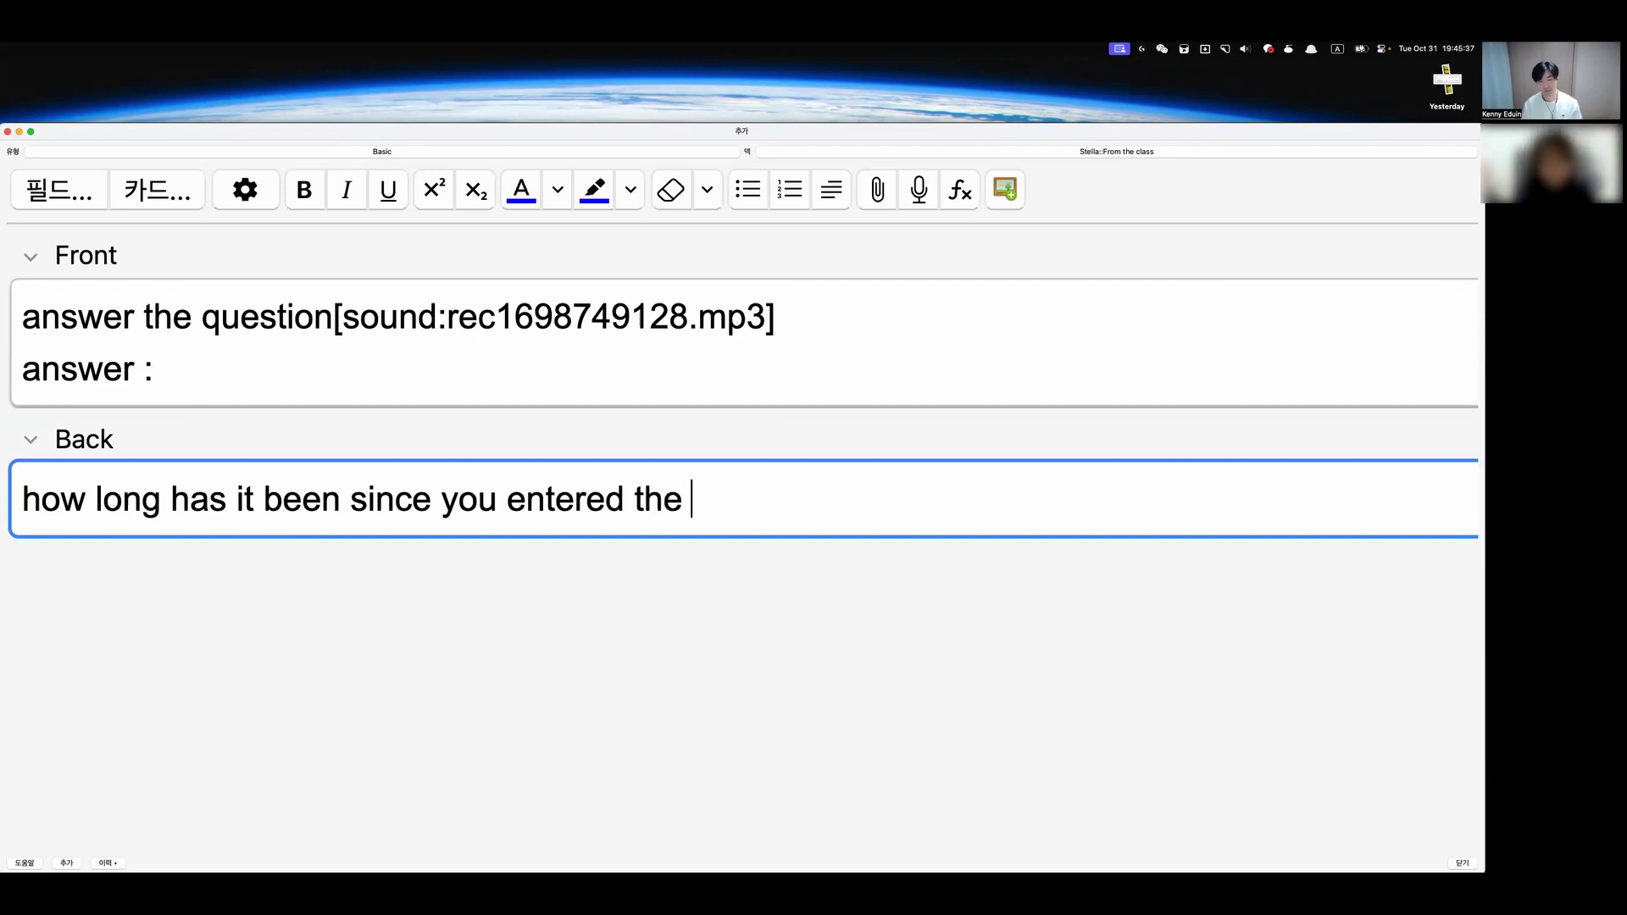
{"action": "type", "text": "elementary schol"}
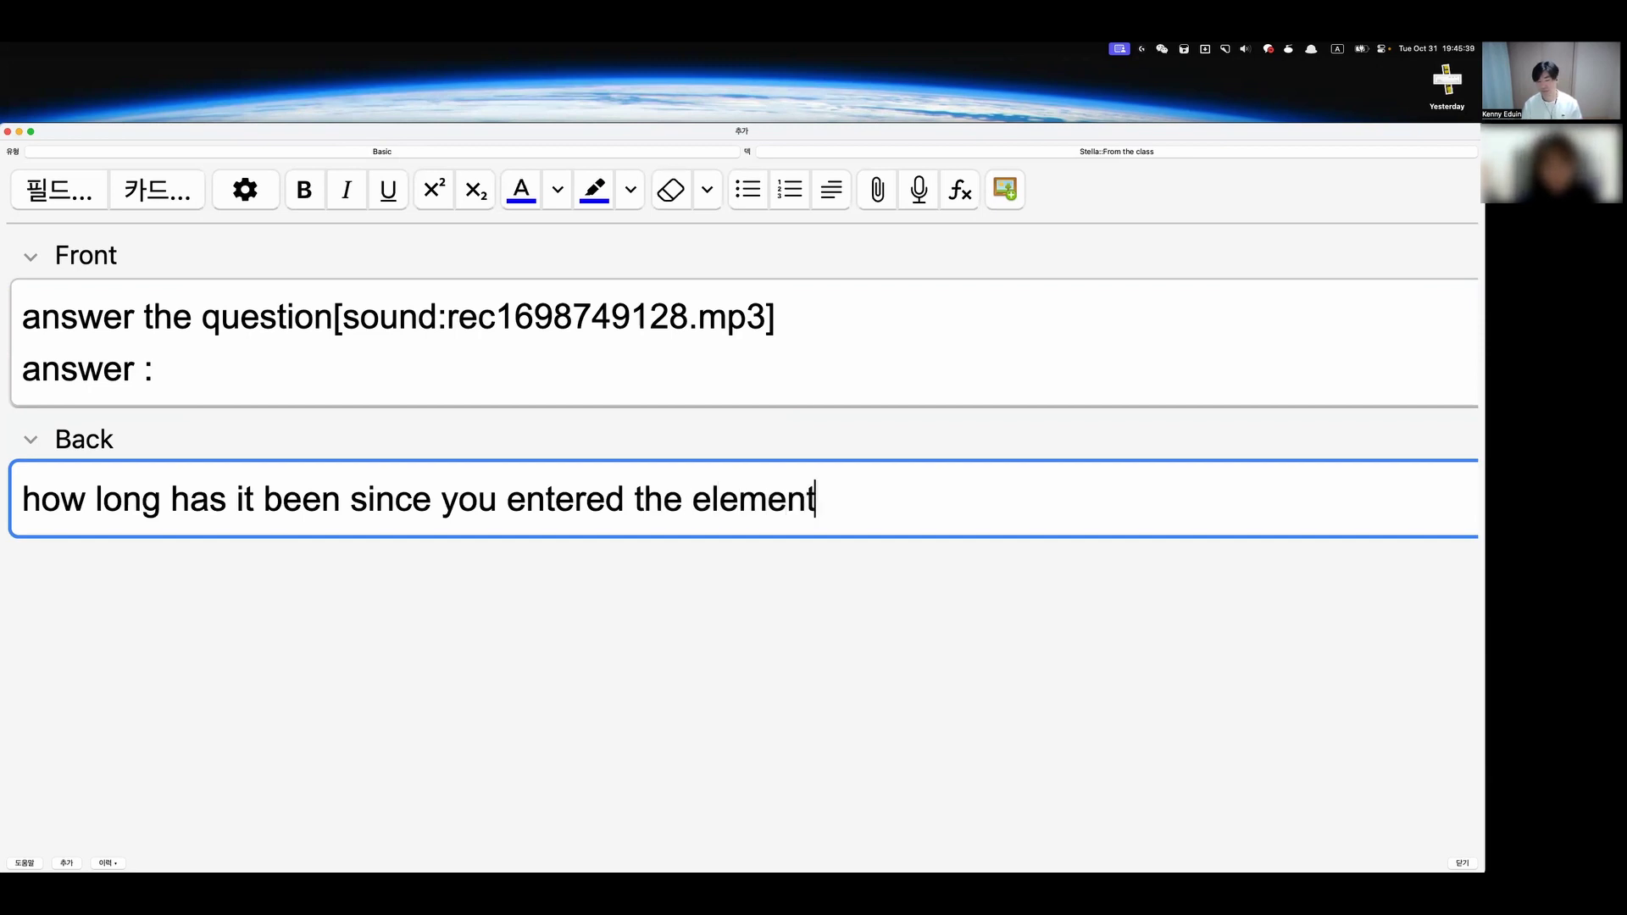
{"action": "key", "text": "BackSpace"}
{"action": "type", "text": "ol?"}
{"action": "key", "text": "Return"}
{"action": "key", "text": "Return"}
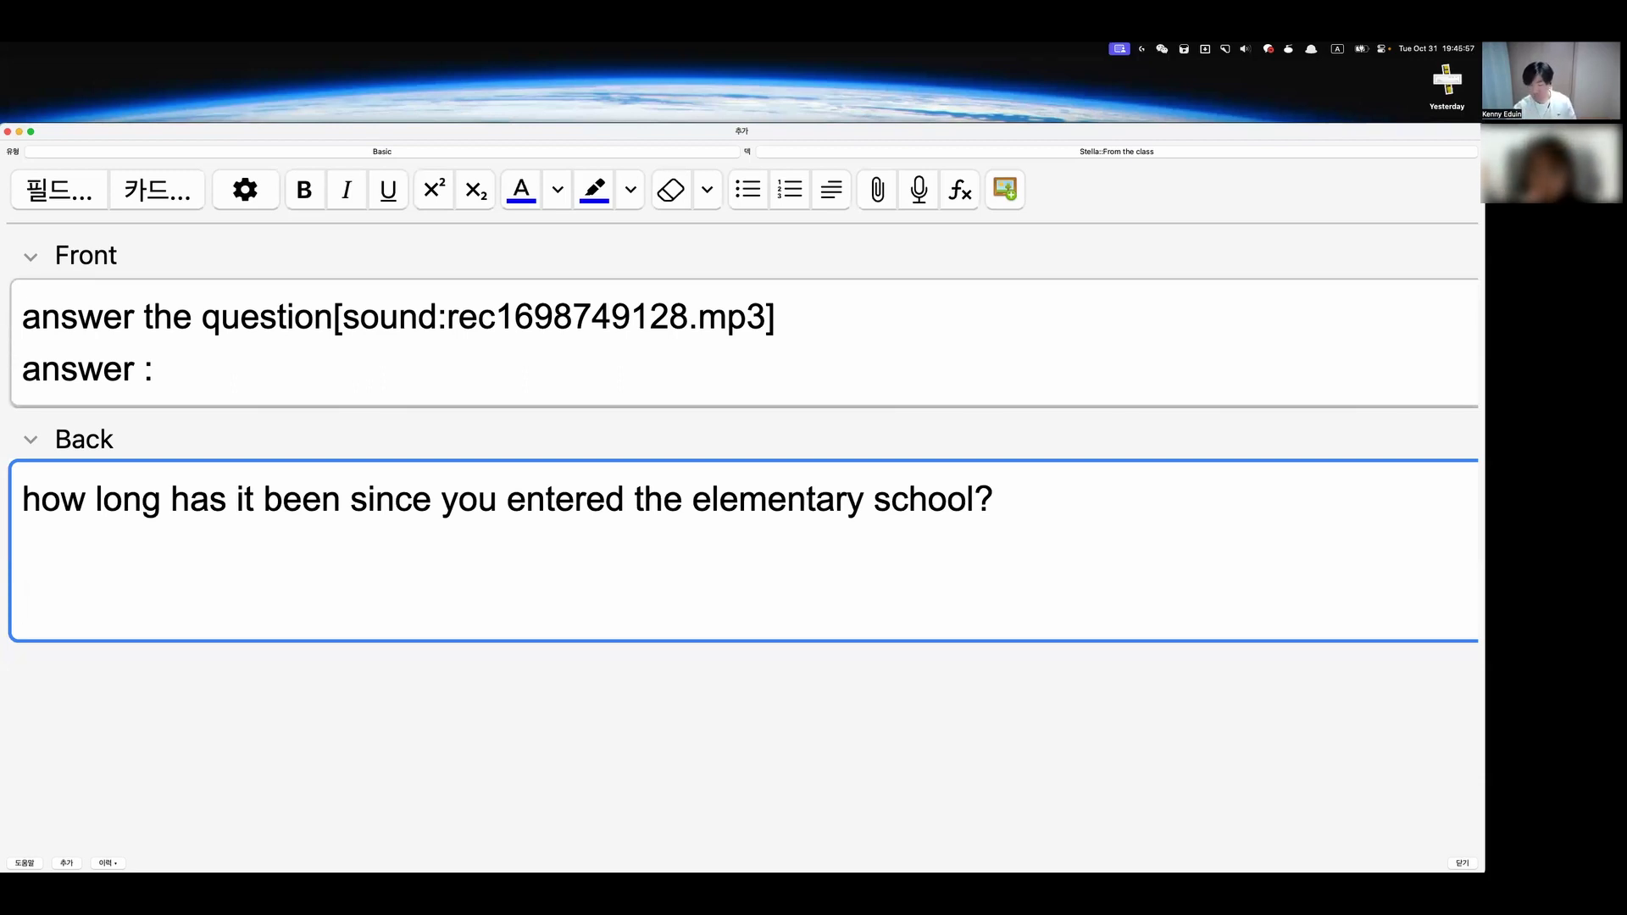
Add the answer "it has been five years since I entered the elementary school" below the question and record an audio clip at its end.
{"action": "type", "text": "it has been "}
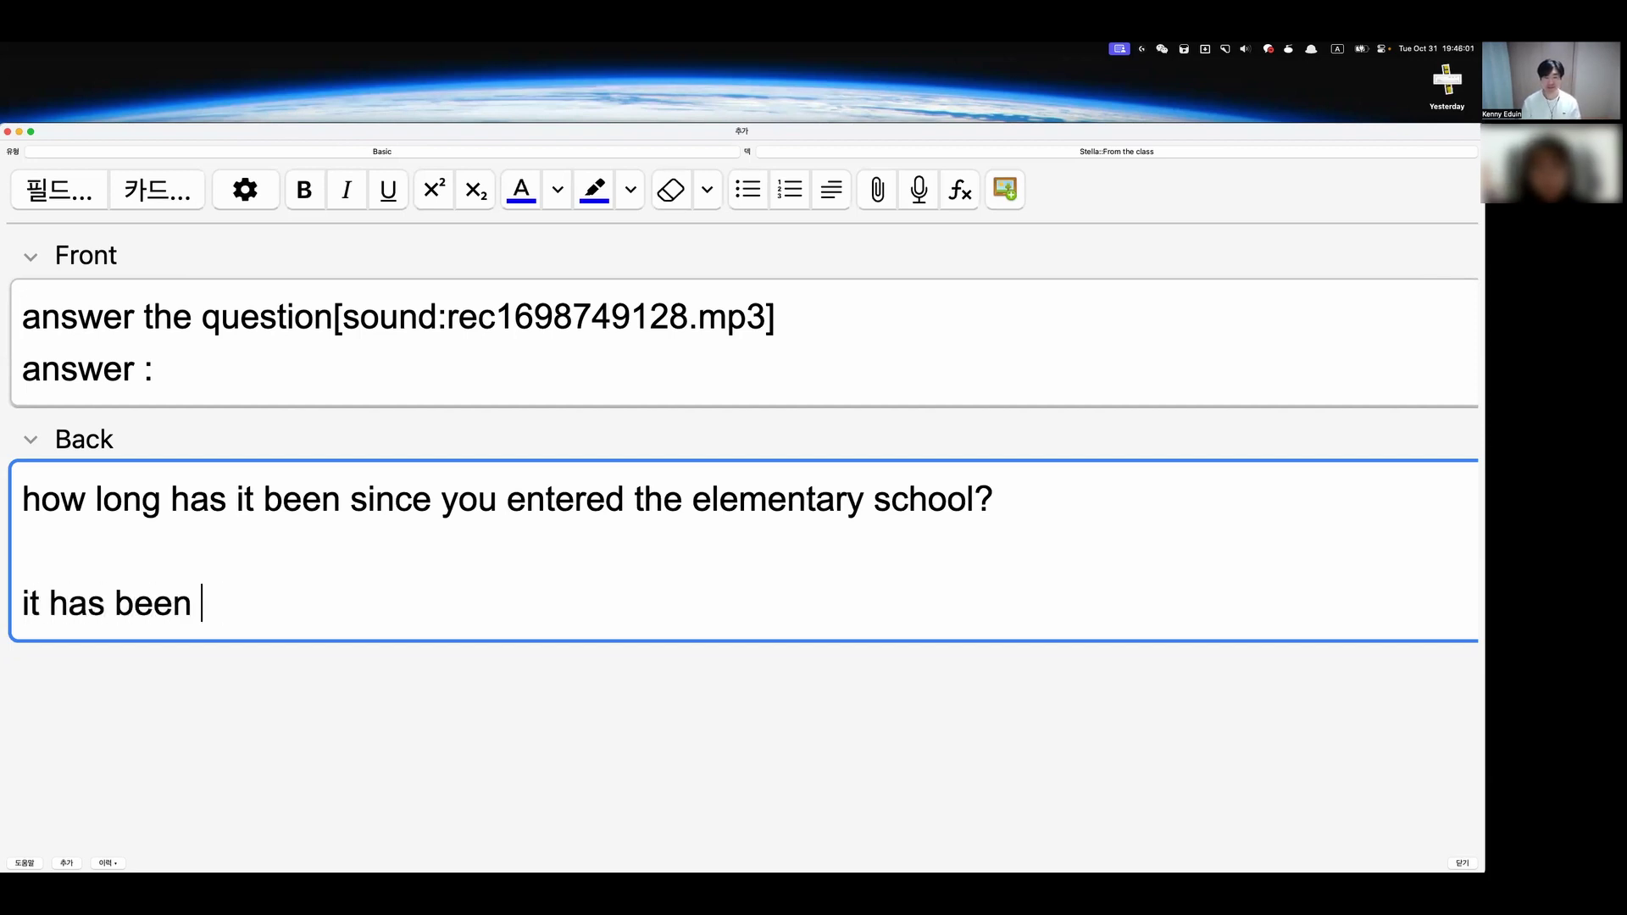
{"action": "type", "text": "five yearrs"}
{"action": "key", "text": "BackSpace"}
{"action": "key", "text": "BackSpace"}
{"action": "key", "text": "BackSpace"}
{"action": "type", "text": "s "}
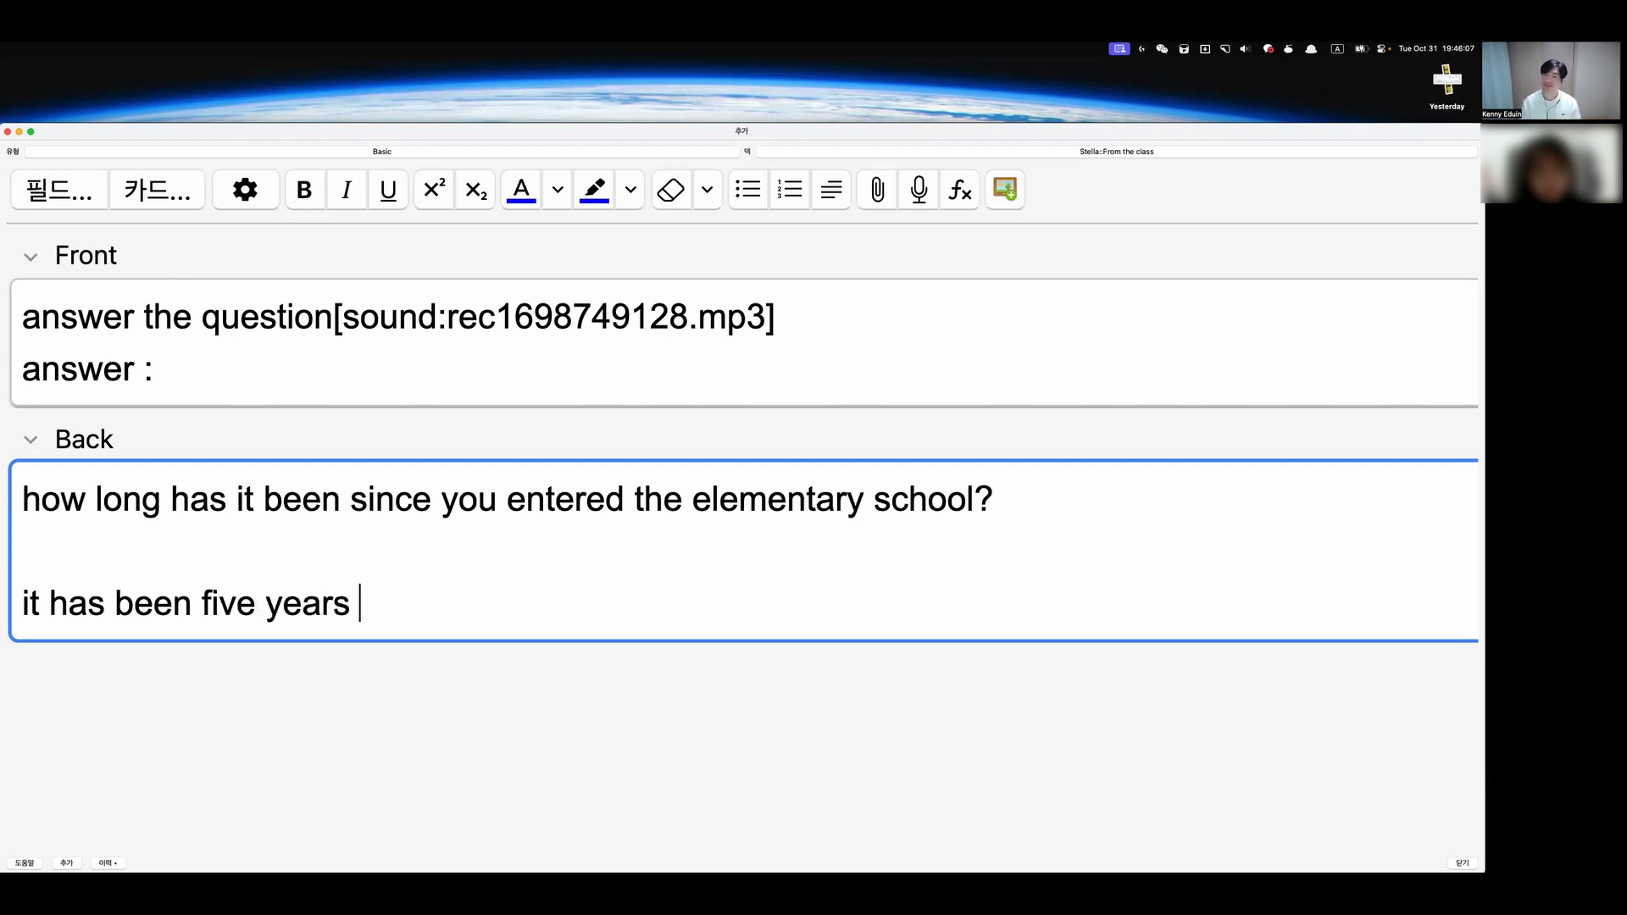
{"action": "type", "text": "since I entered the "}
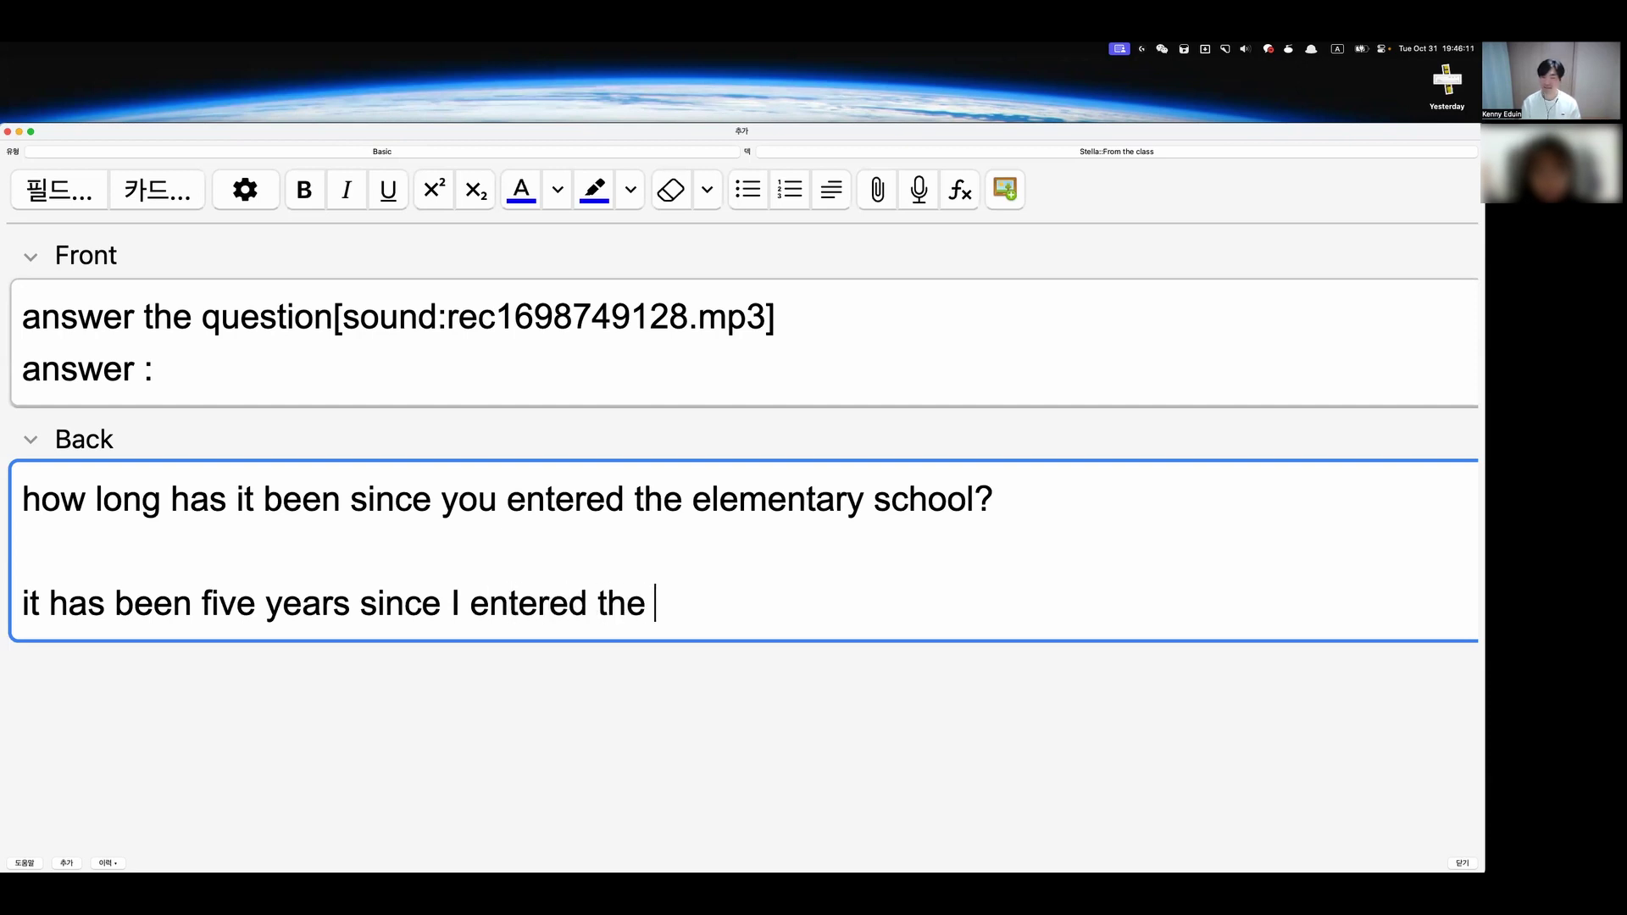
{"action": "type", "text": "elementary sc"}
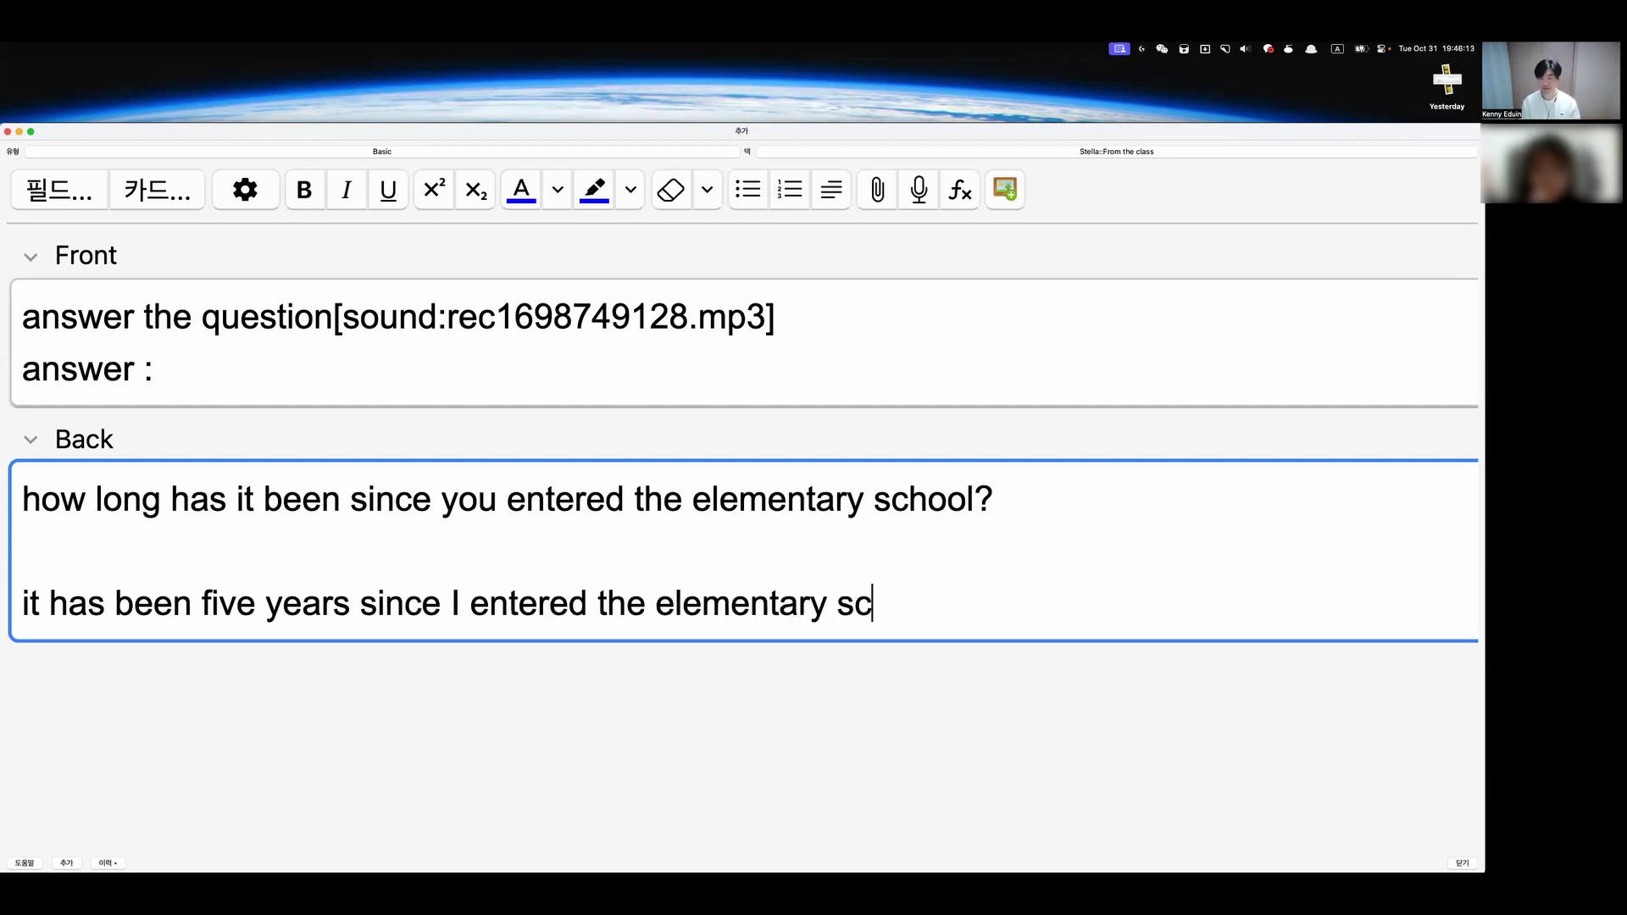
{"action": "type", "text": "hool"}
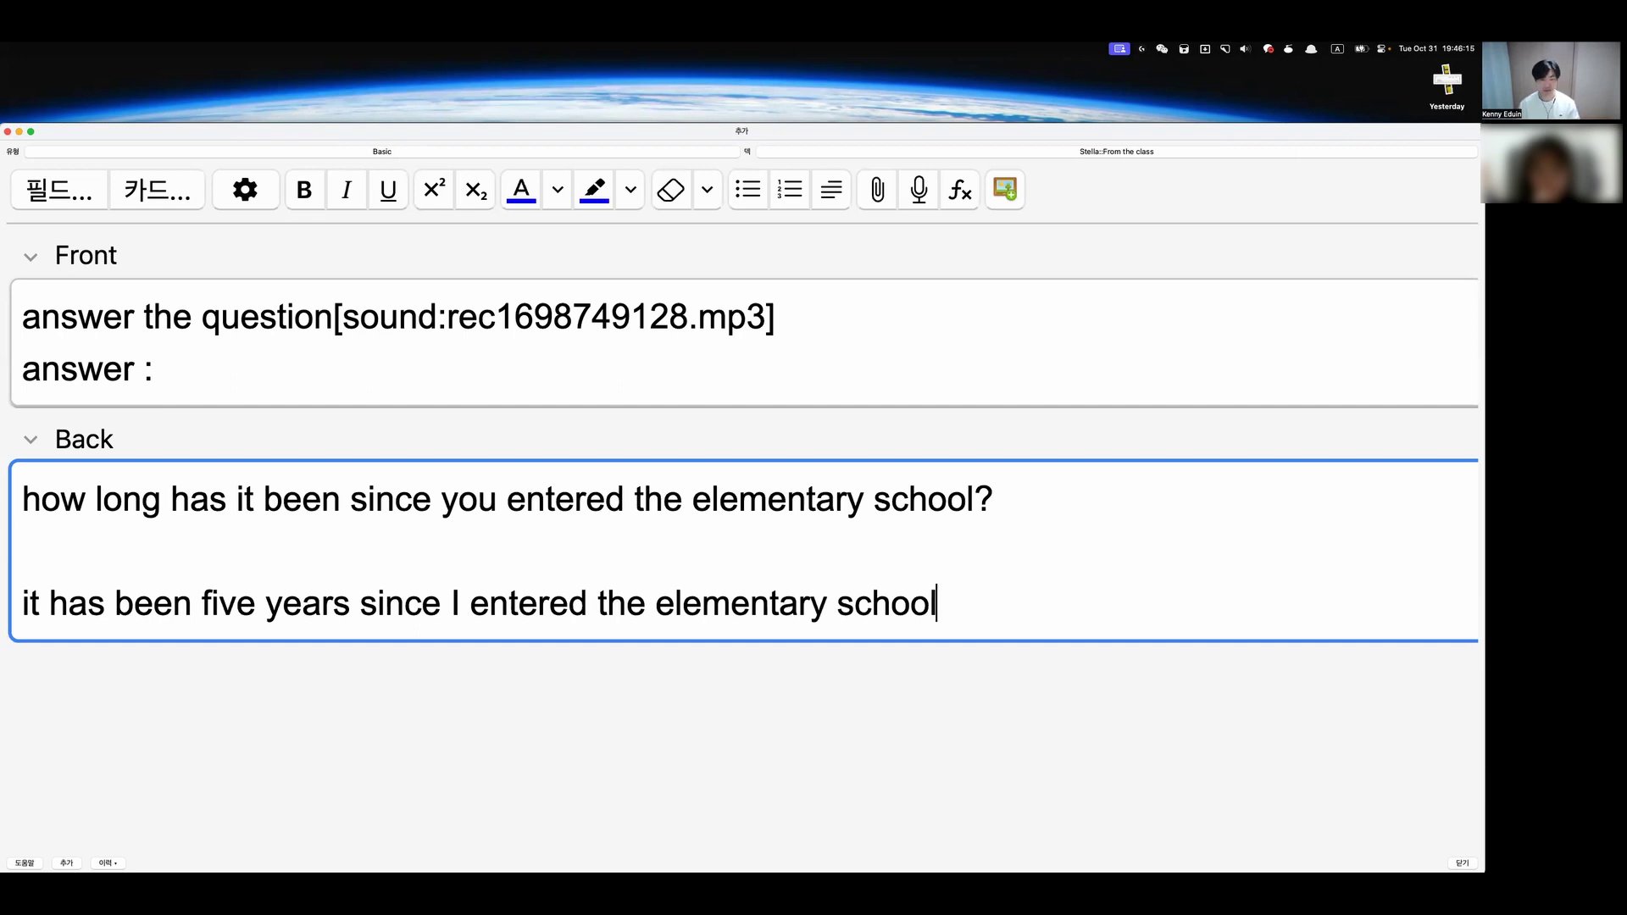
{"action": "key", "text": "F5"}
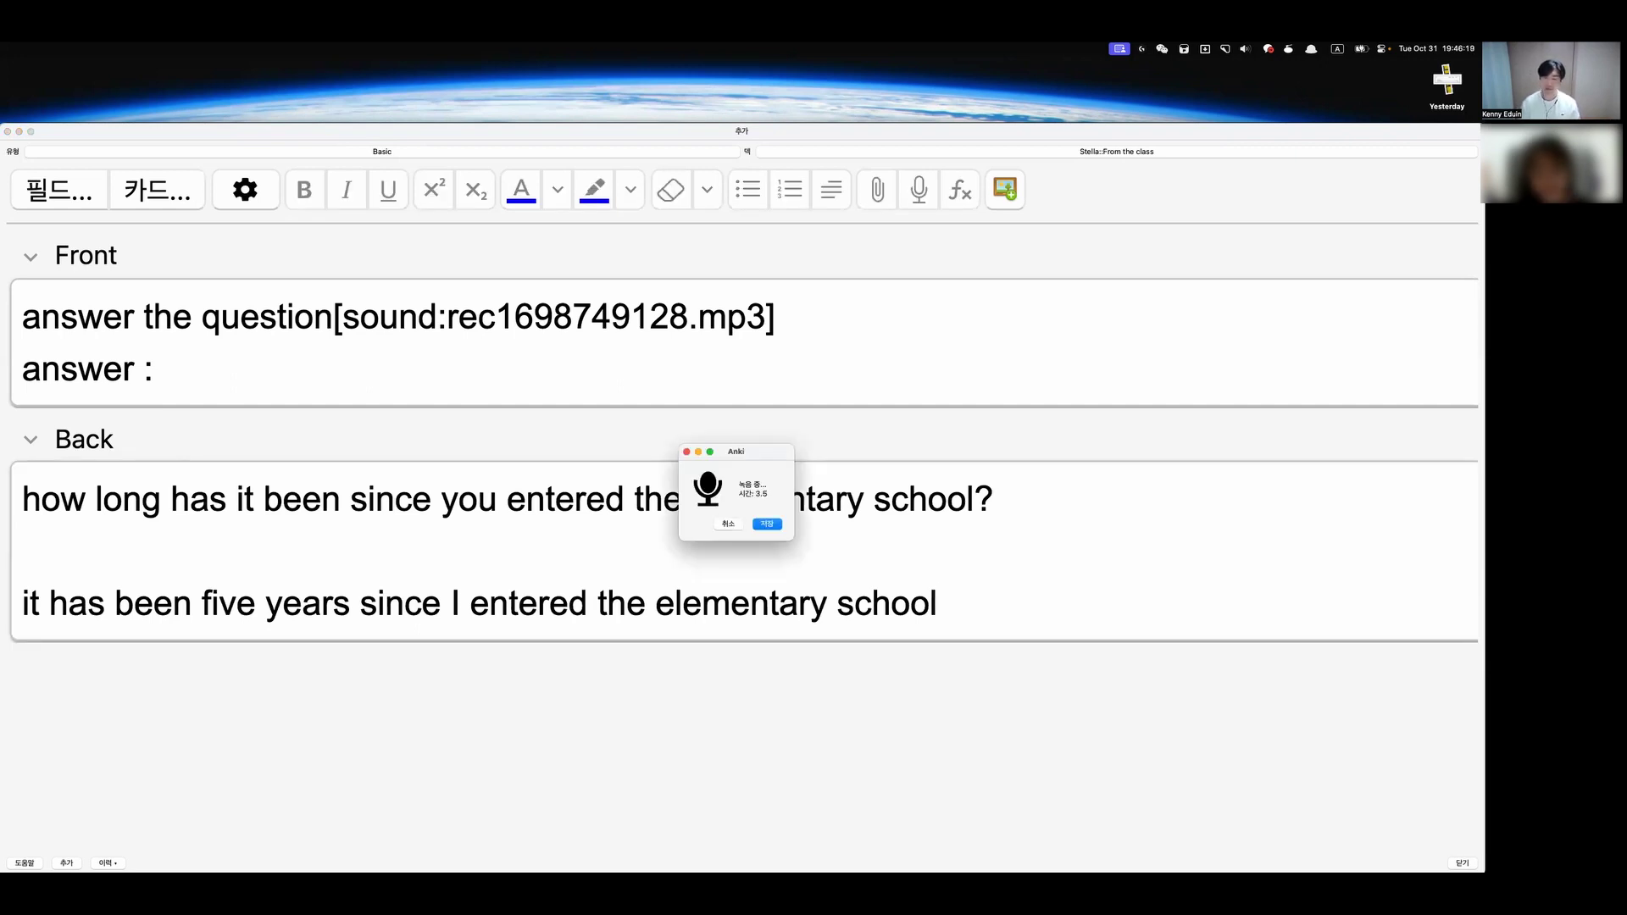
{"action": "key", "text": "Return"}
{"action": "left_click", "coordinate": [535, 603]}
{"action": "mouse_move", "coordinate": [518, 603]}
{"action": "left_mouse_down"}
{"action": "mouse_move", "coordinate": [551, 606]}
{"action": "mouse_move", "coordinate": [520, 603]}
{"action": "left_mouse_up"}
{"action": "left_click", "coordinate": [551, 607]}
{"action": "left_click", "coordinate": [551, 605]}
{"action": "double_click", "coordinate": [588, 608]}
{"action": "key", "text": "super+space"}
{"action": "type", "text": "ad"}
{"action": "key", "text": "Return"}
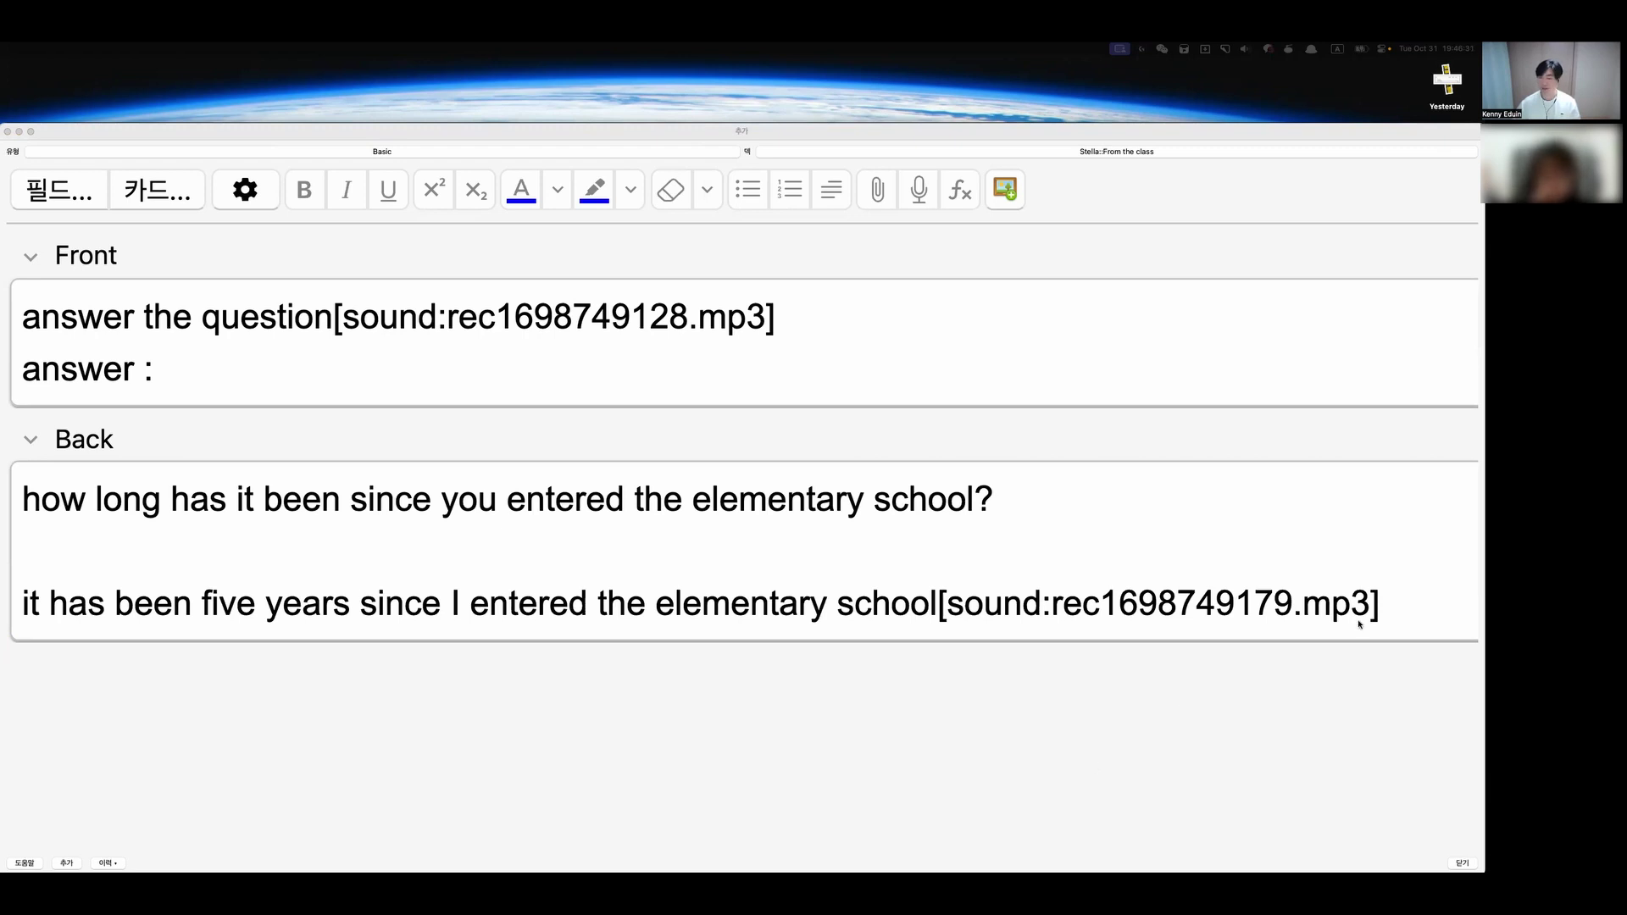
{"action": "left_click", "coordinate": [1402, 602]}
{"action": "left_click", "coordinate": [1340, 568]}
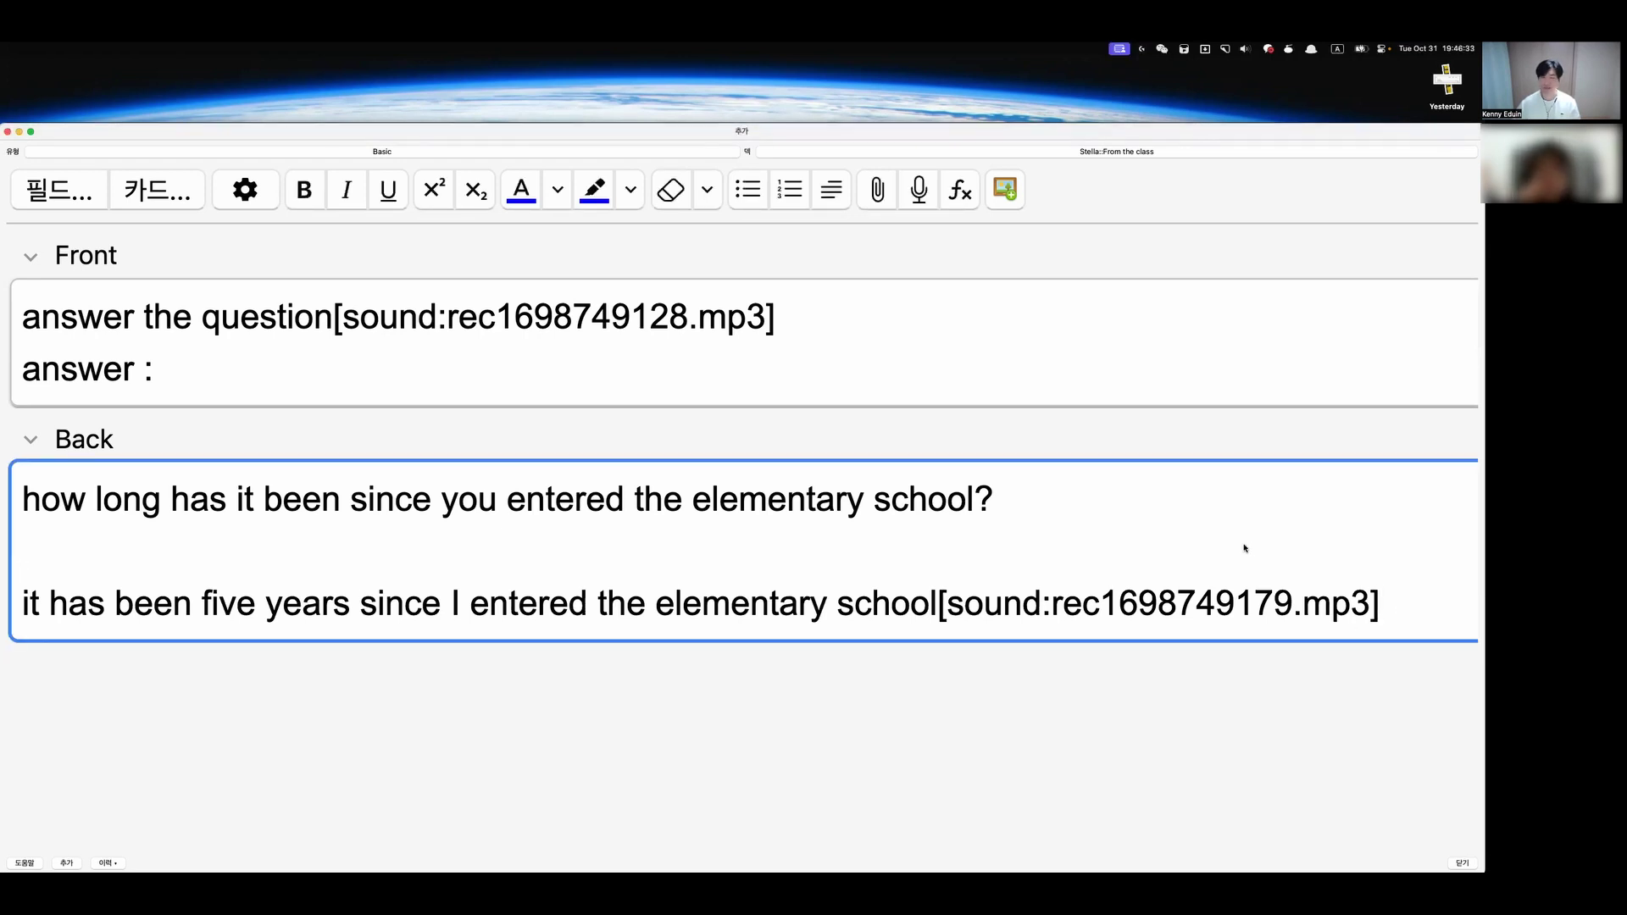
Add the Korean translation "내가 그 초등학교에 입학한지 5년이 되었습니다" on a new line below the English answer.
{"action": "left_click", "coordinate": [1384, 605]}
{"action": "key", "text": "Return"}
{"action": "key", "text": "ctrl+space"}
{"action": "type", "text": "내가"}
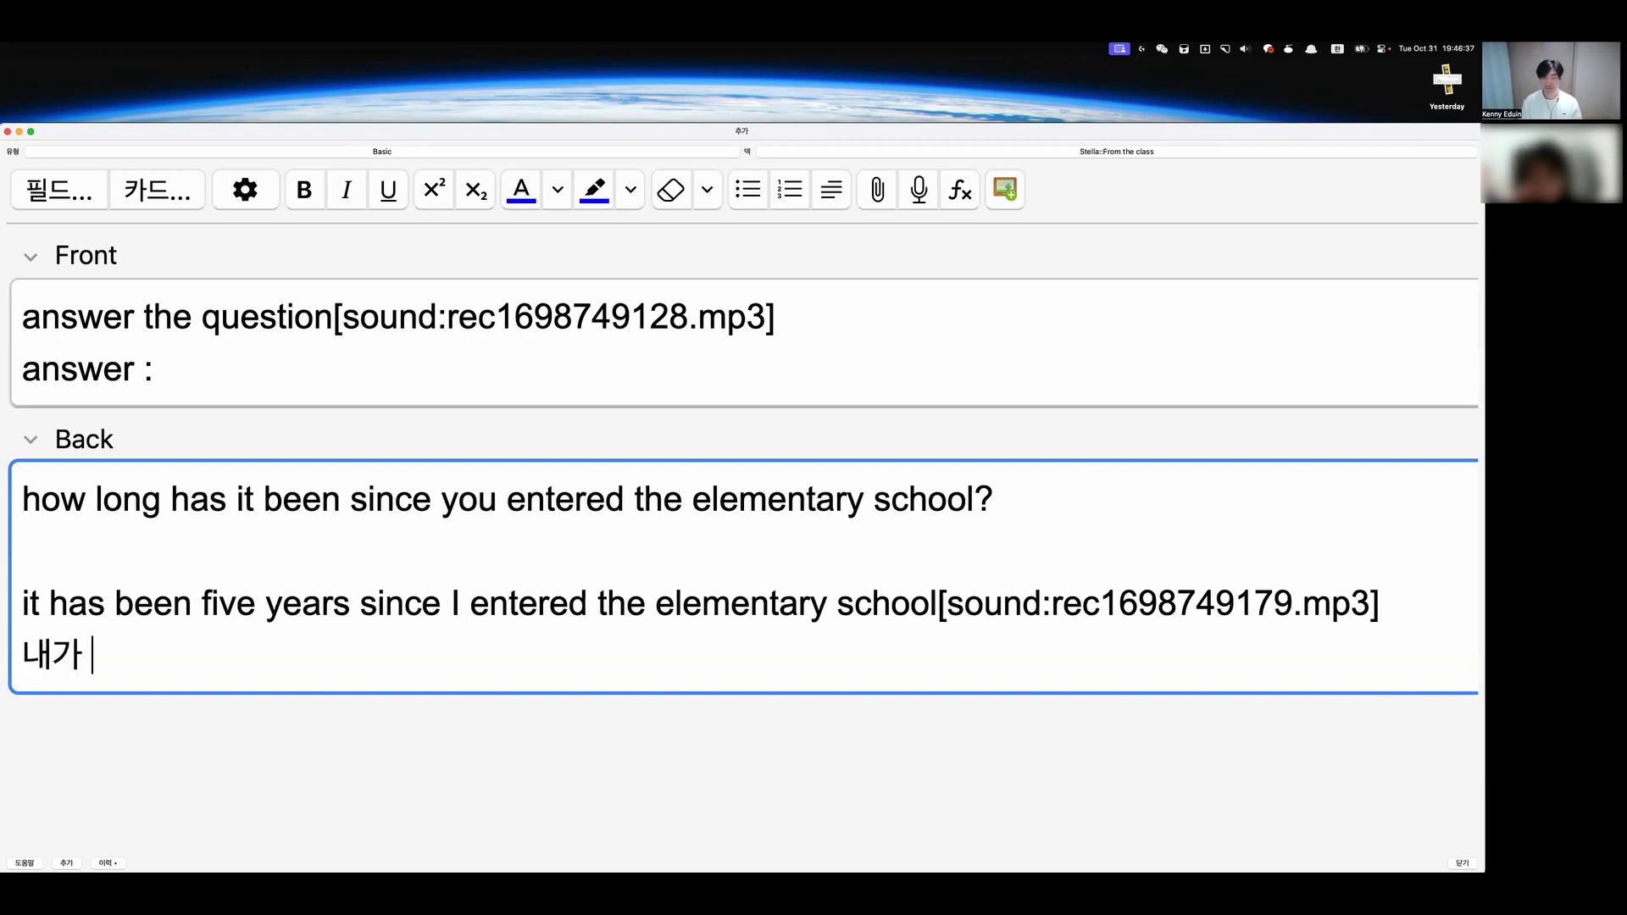
{"action": "type", "text": " 그 초"}
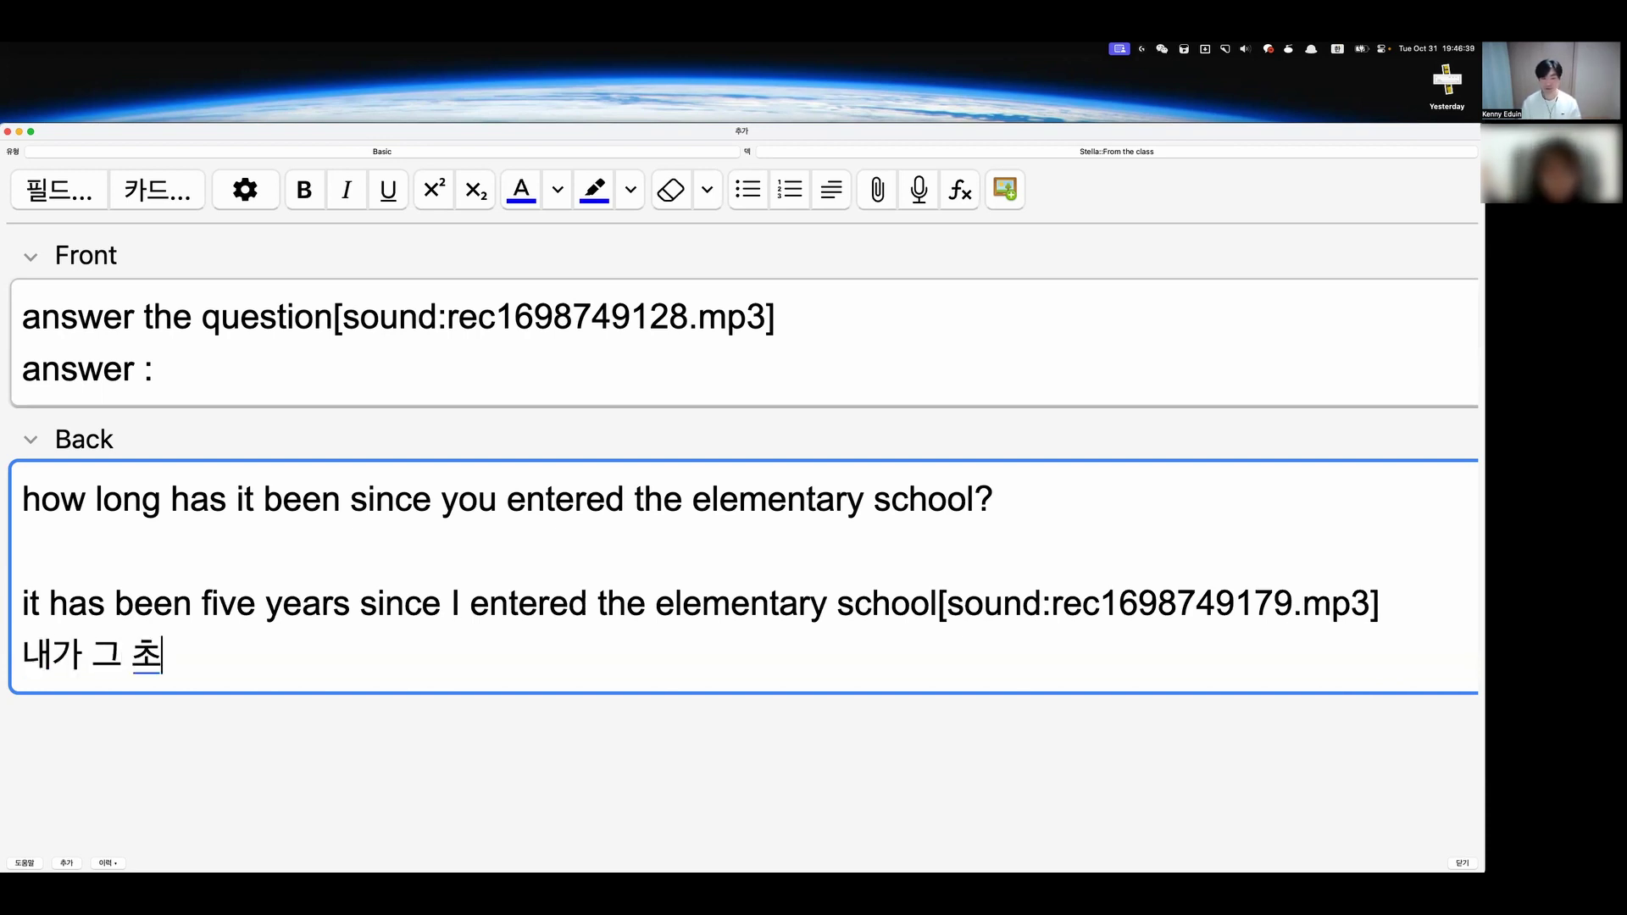
{"action": "type", "text": "등학교에 입학한지 ㄴ"}
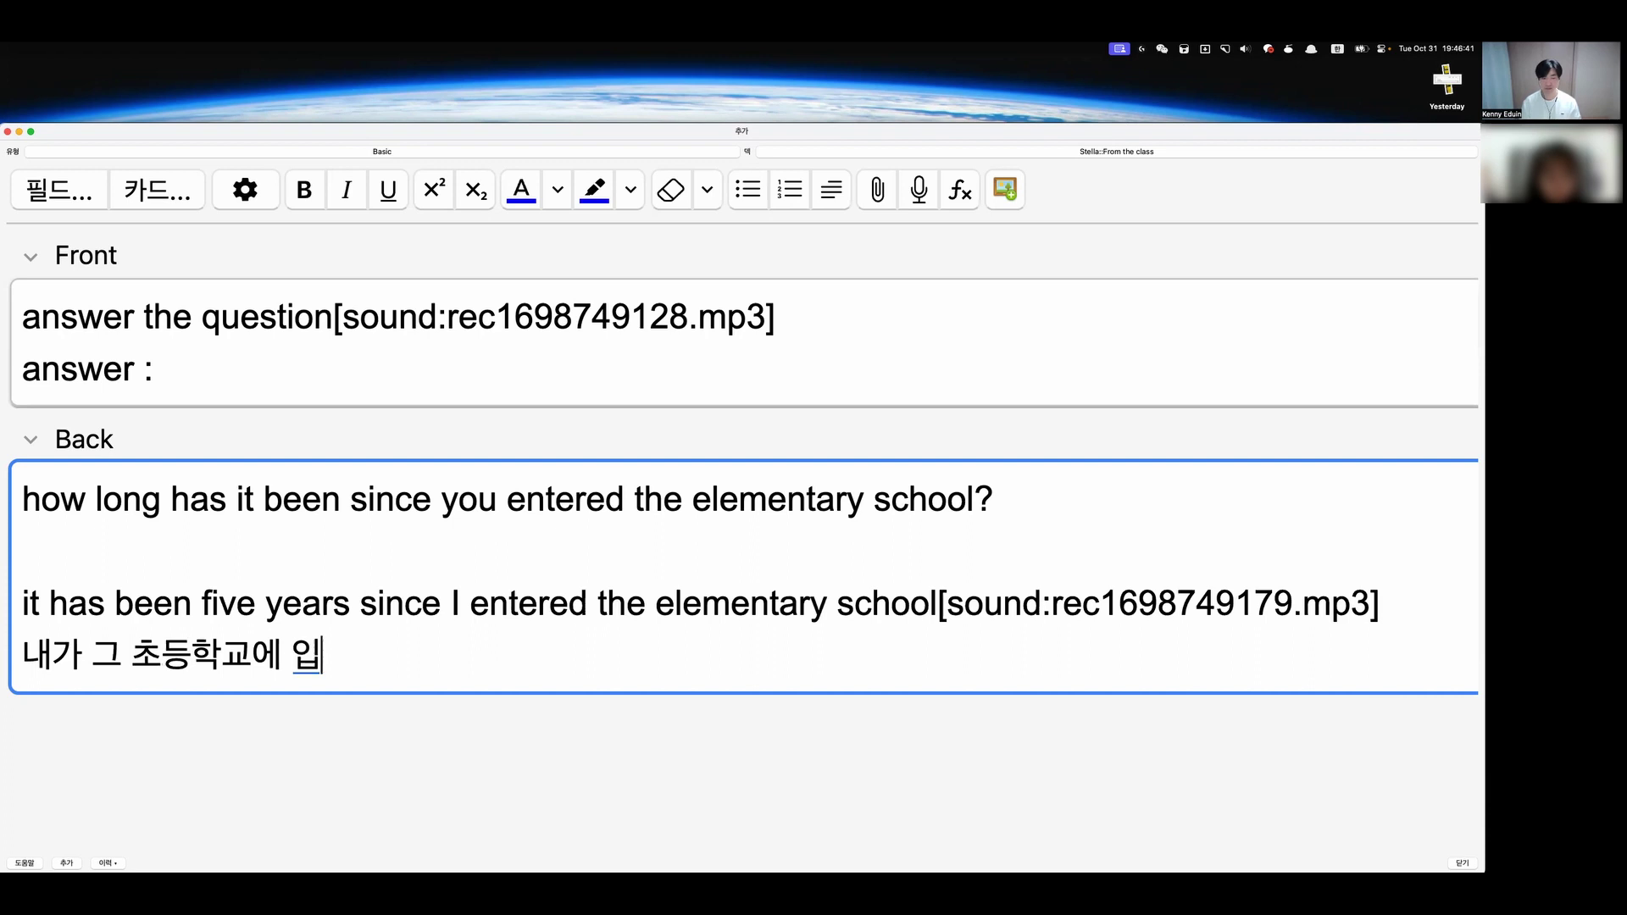
{"action": "key", "text": "BackSpace"}
{"action": "type", "text": "4ㄴ"}
{"action": "key", "text": "BackSpace"}
{"action": "key", "text": "BackSpace"}
{"action": "type", "text": "5년이 되었습니다"}
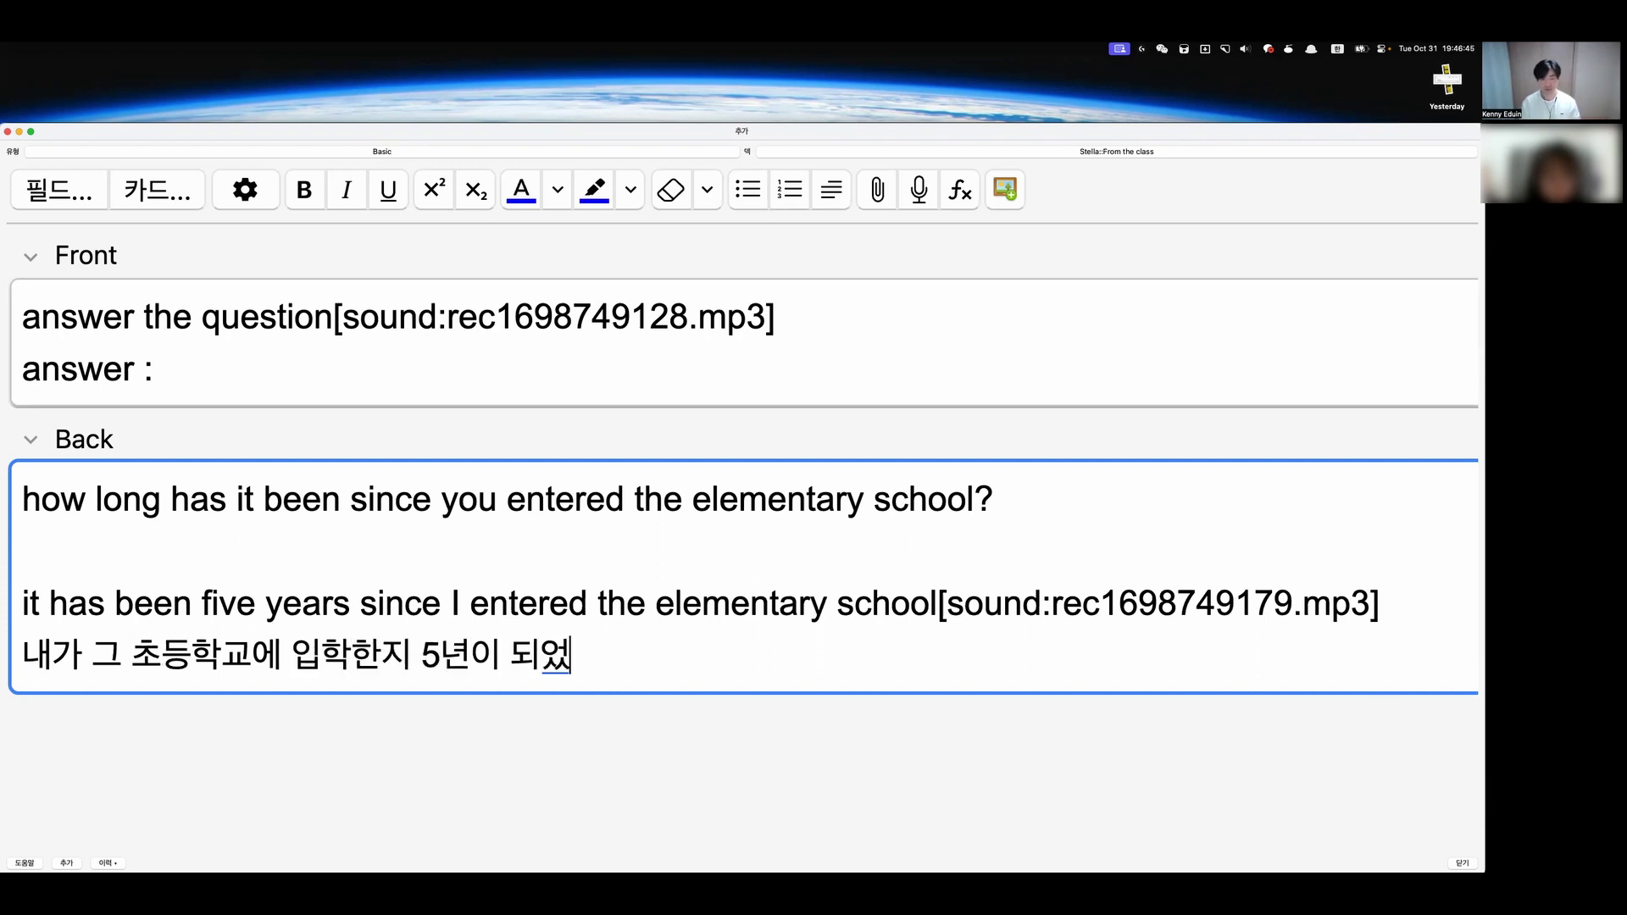
Add "당신이 그 초등학교에 입학한지 얼마나 되었죠?" below the English question, keeping a blank line before the answer.
{"action": "left_click", "coordinate": [23, 551]}
{"action": "key", "text": "Return"}
{"action": "left_click", "coordinate": [23, 551]}
{"action": "type", "text": "당신이 그 초등학교에 입학한지 얼마나 되었죠?"}
Copy the Korean answer about entering elementary school from the back to after "answer :" on the front.
{"action": "left_click", "coordinate": [661, 706]}
{"action": "key", "text": "shift+super+Left"}
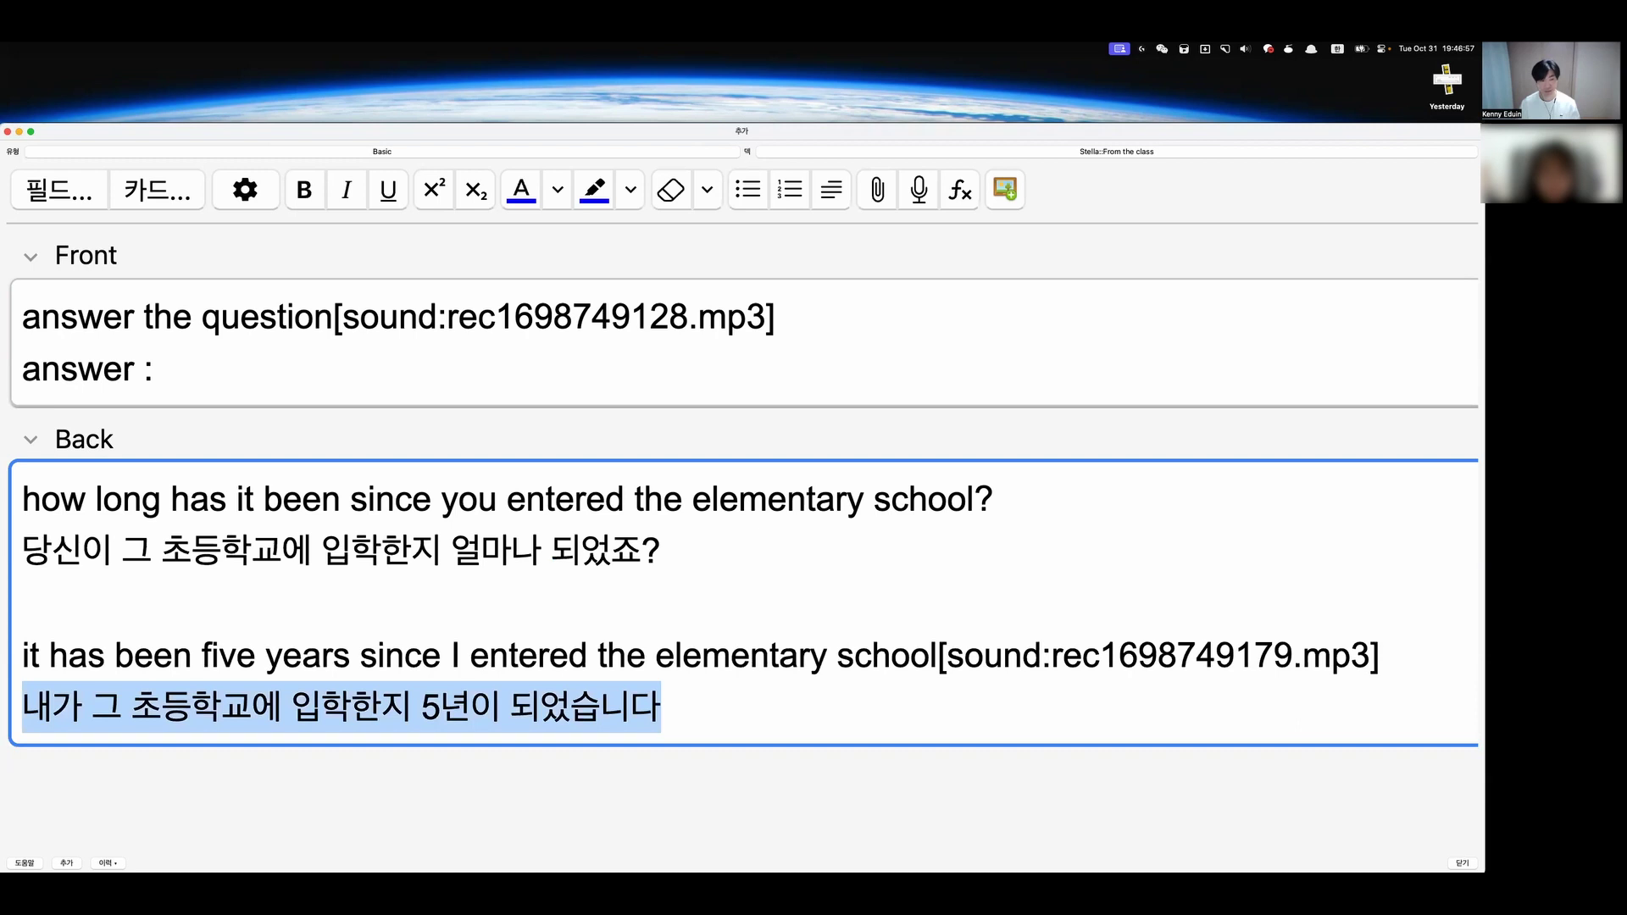
{"action": "key", "text": "super+c"}
{"action": "key", "text": "shift+Tab"}
{"action": "key", "text": "super+v"}
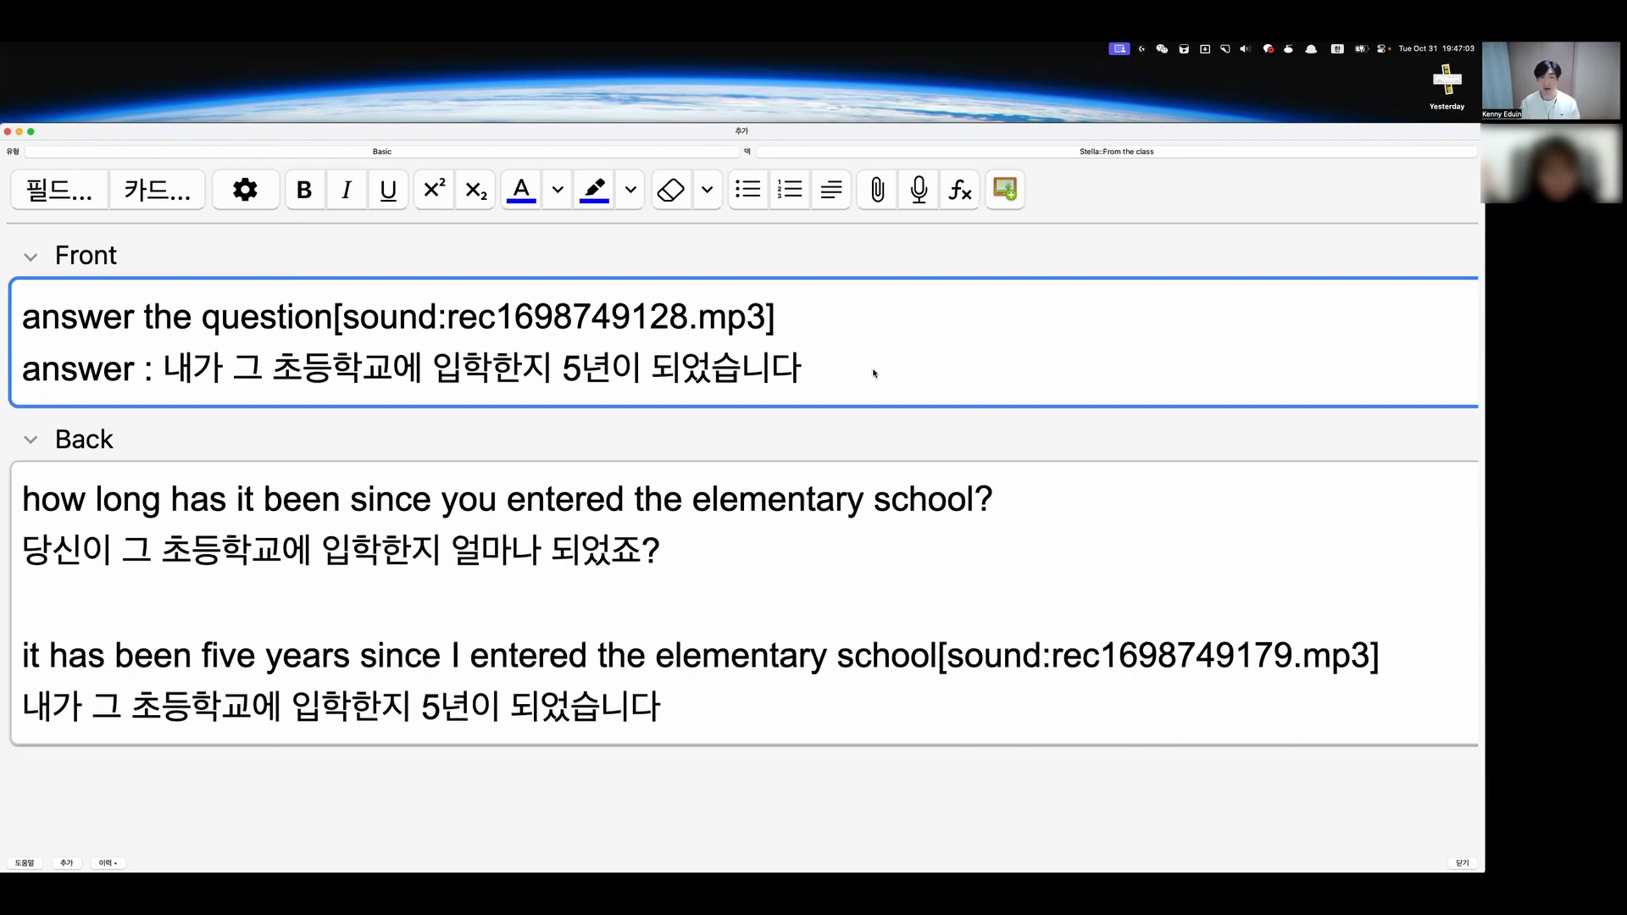
Add the finished card about entering elementary school to the deck.
{"action": "key", "text": "super+Return"}
{"action": "left_click", "coordinate": [814, 448]}
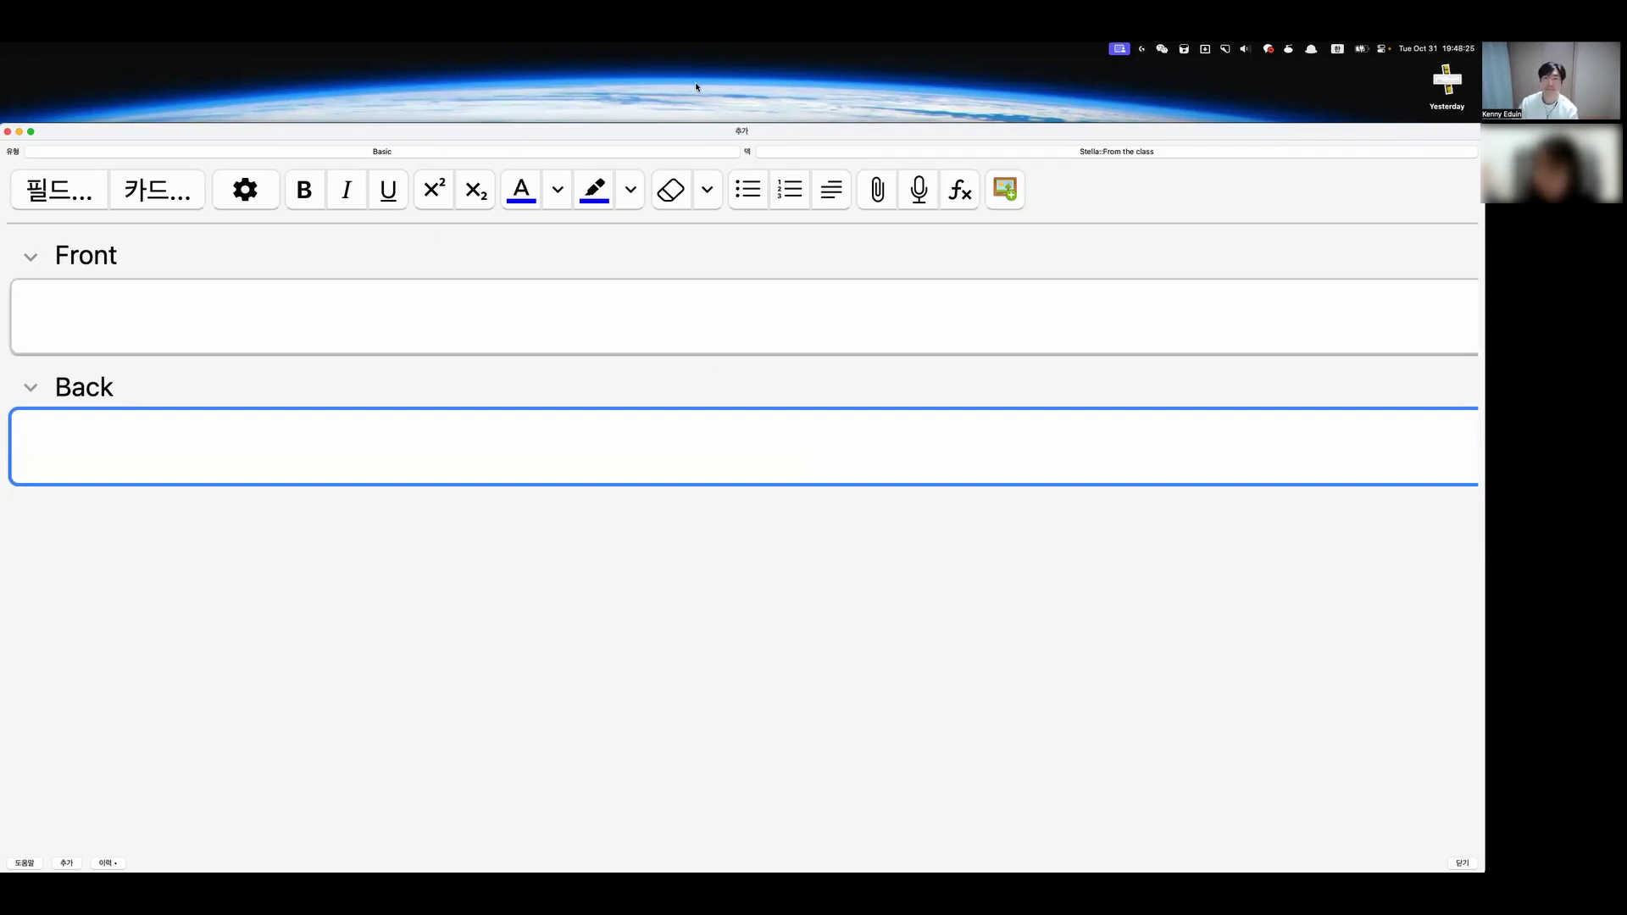
{"action": "left_click", "coordinate": [571, 240]}
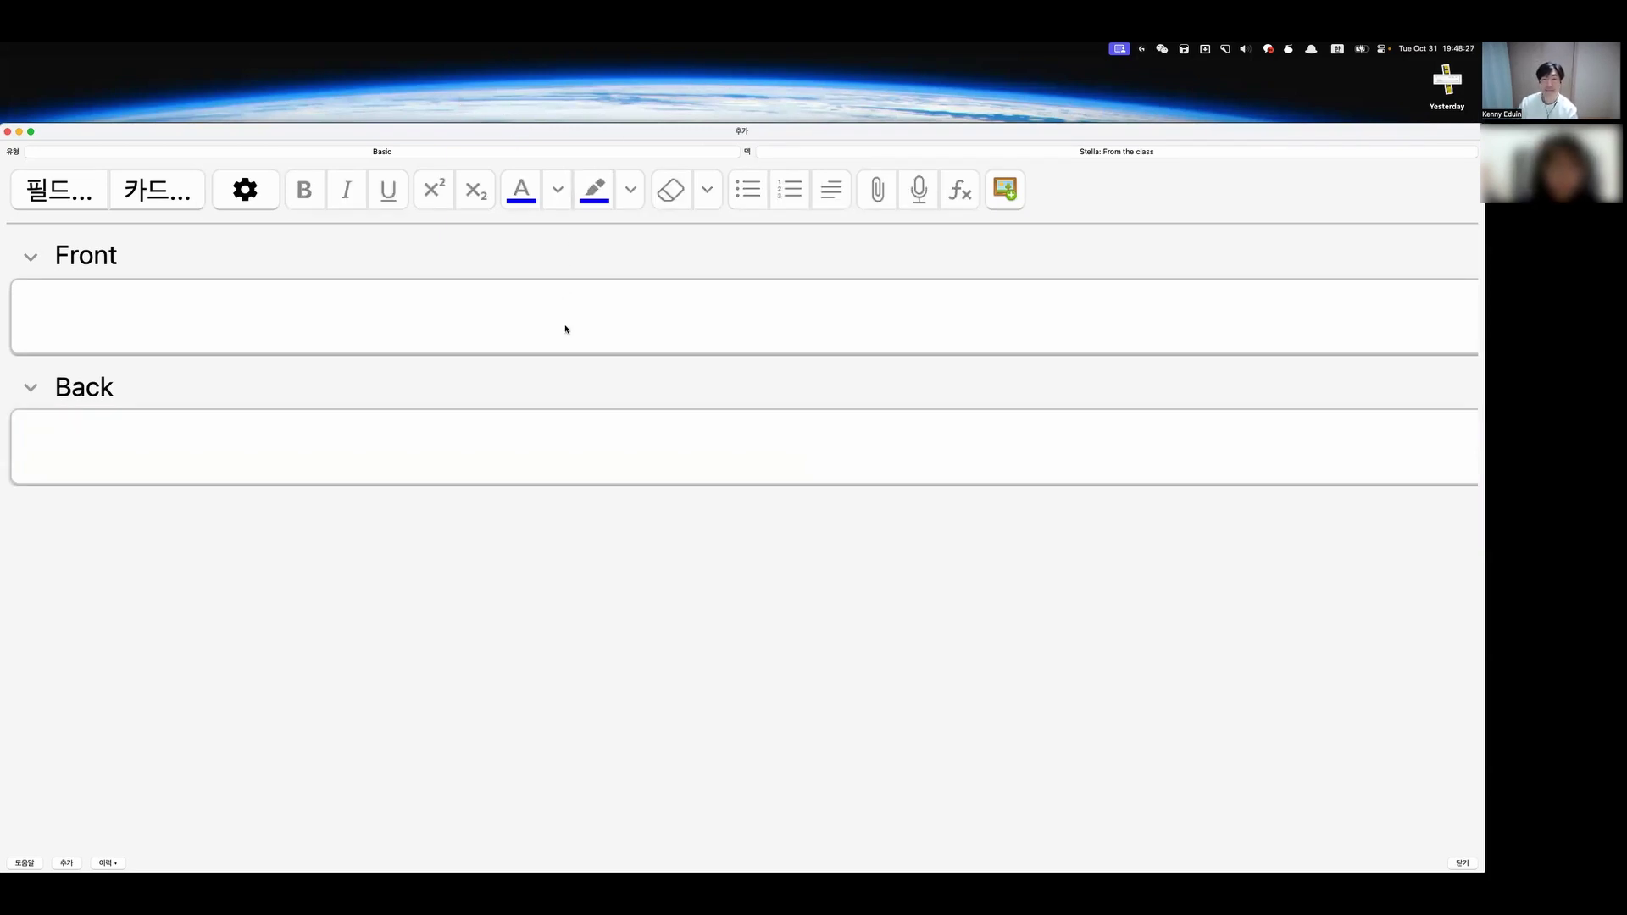
{"action": "left_click", "coordinate": [584, 476]}
{"action": "left_click", "coordinate": [675, 301]}
{"action": "left_click", "coordinate": [687, 444]}
{"action": "key", "text": "Tab"}
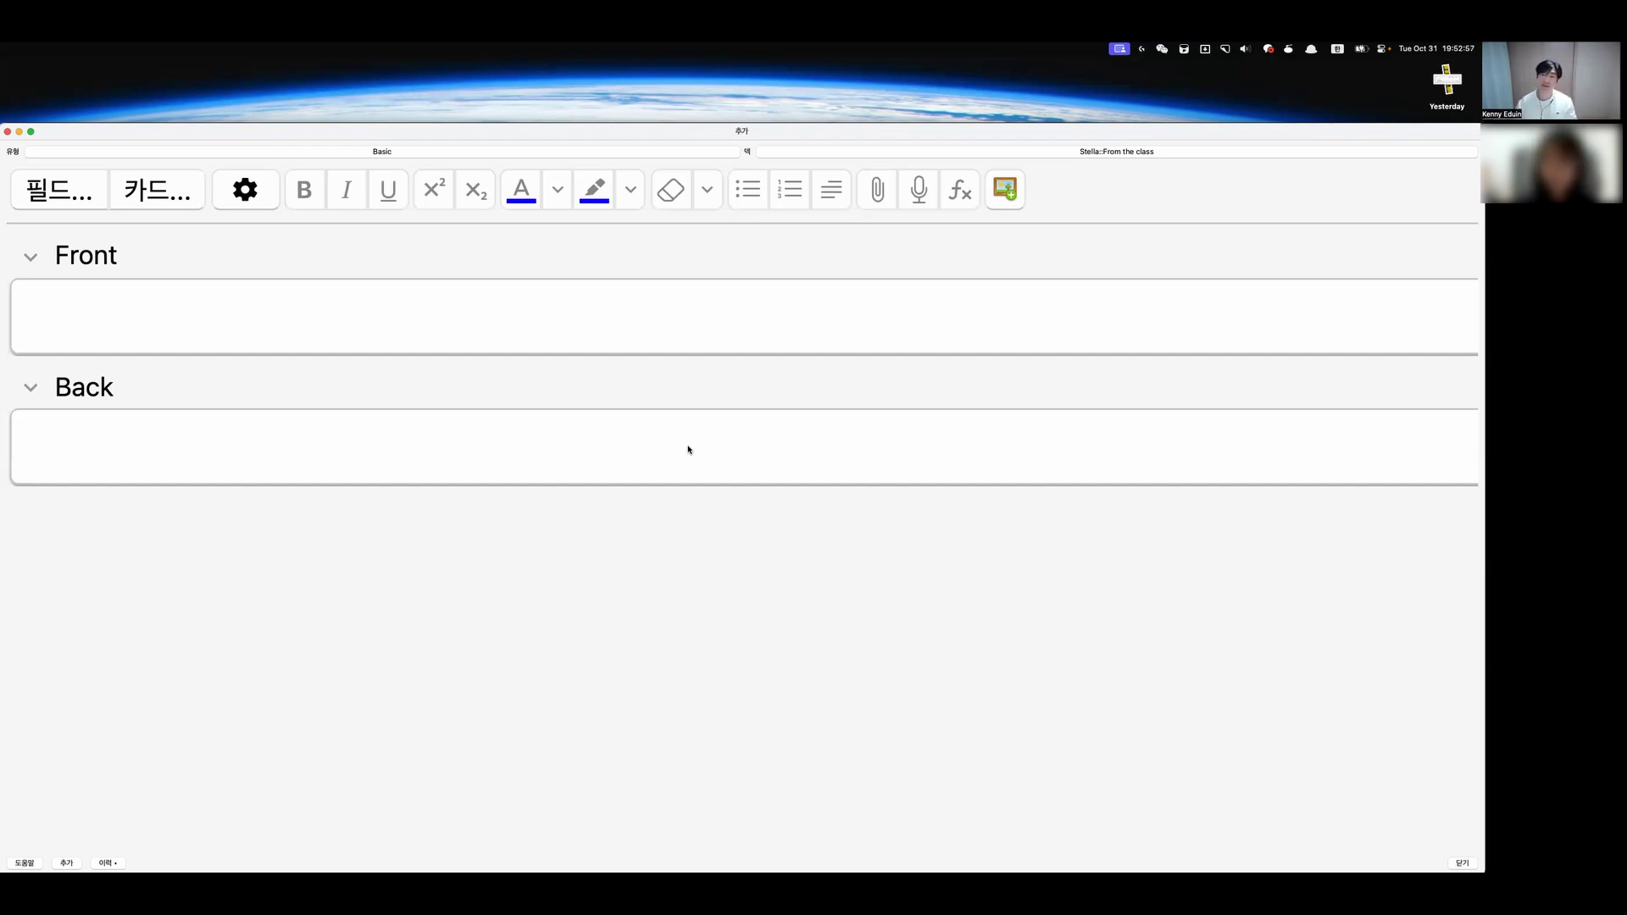
Start the new card's front with "take" and set the note type to Basic (and reversed card).
{"action": "left_click", "coordinate": [691, 317]}
{"action": "type", "text": "ㅇ"}
{"action": "key", "text": "BackSpace"}
{"action": "key", "text": "ctrl+space"}
{"action": "type", "text": "take"}
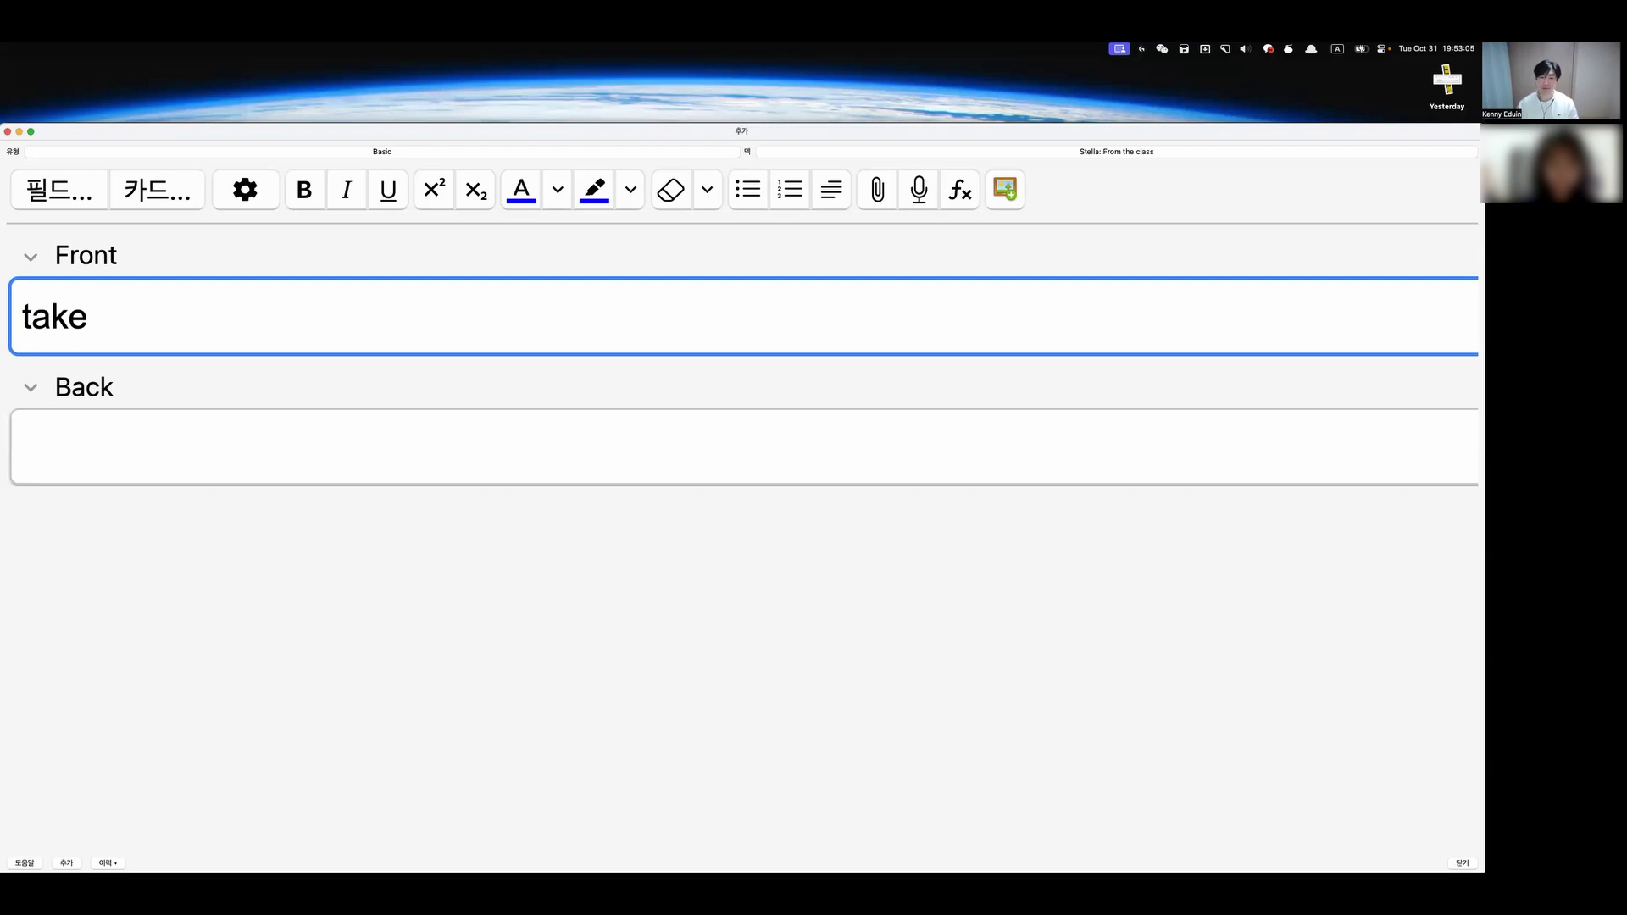
{"action": "left_click", "coordinate": [597, 157]}
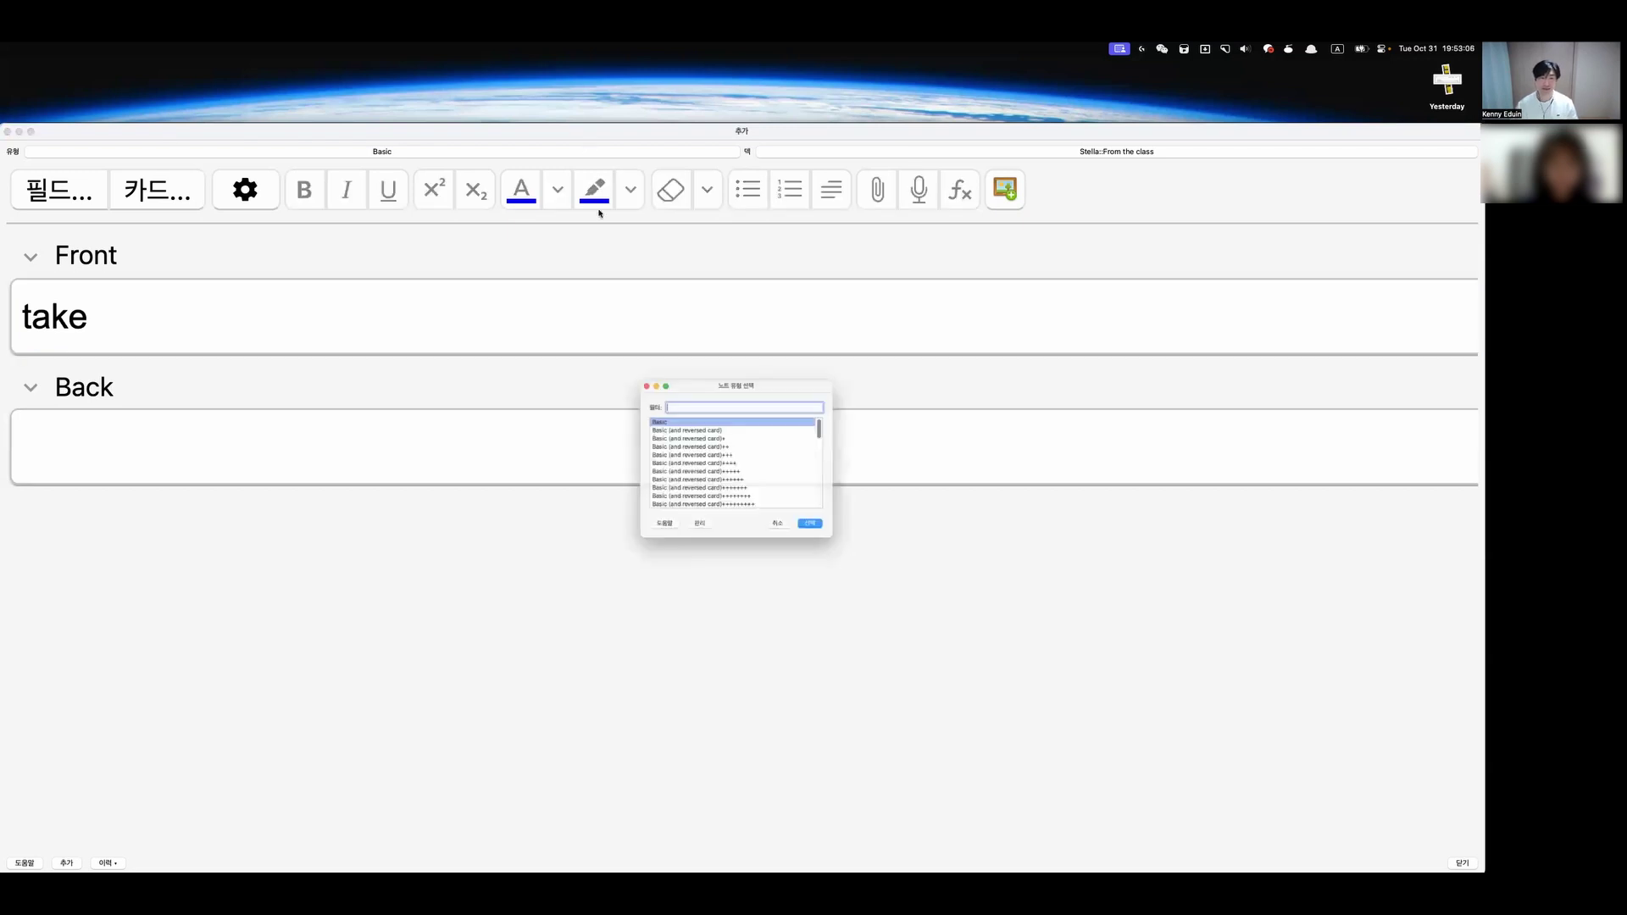
{"action": "double_click", "coordinate": [721, 426]}
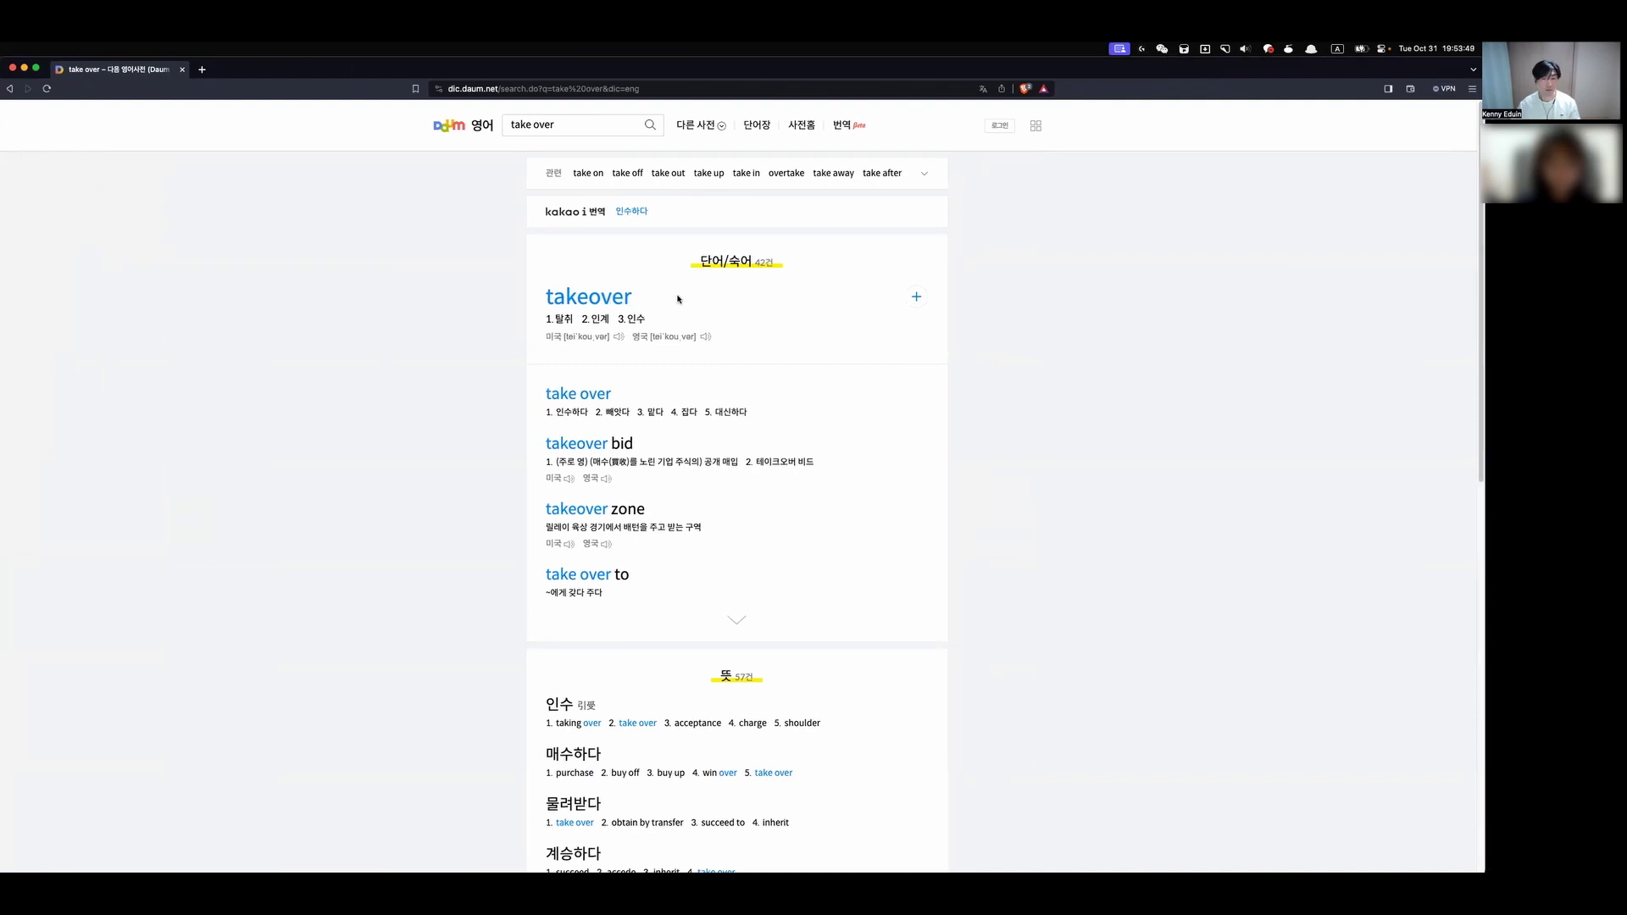
Highlight the second and third meanings of "takeover" in the dictionary entry and return to Anki.
{"action": "scroll", "coordinate": [675, 301], "scroll_direction": "up", "scroll_amount": 5}
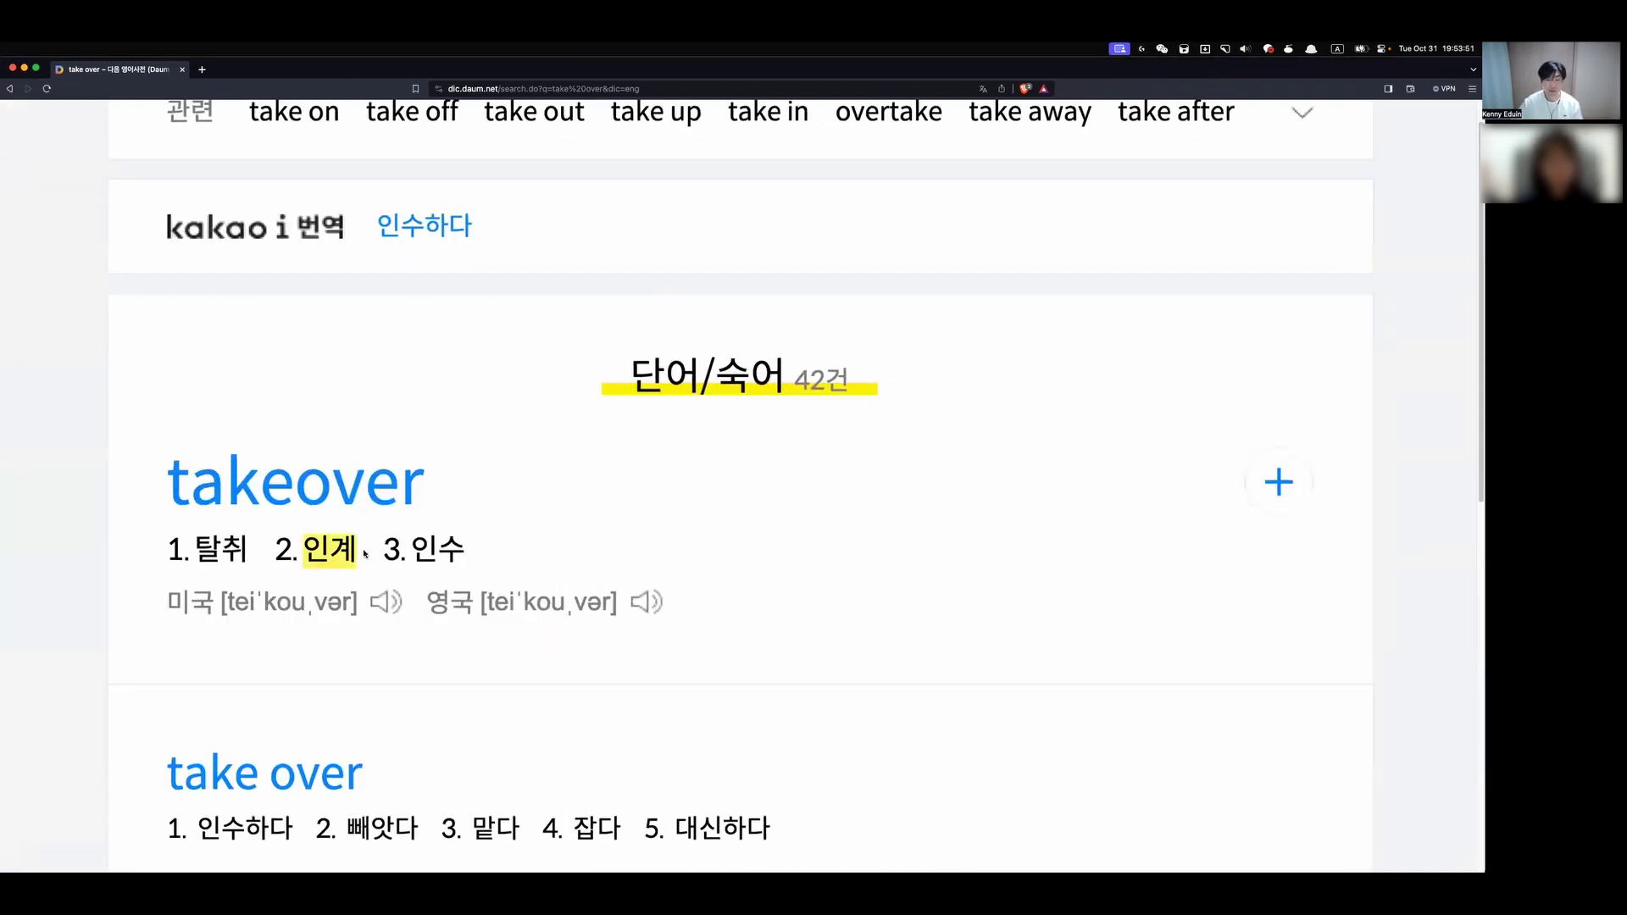
{"action": "left_click_drag", "start_coordinate": [276, 551], "coordinate": [467, 549]}
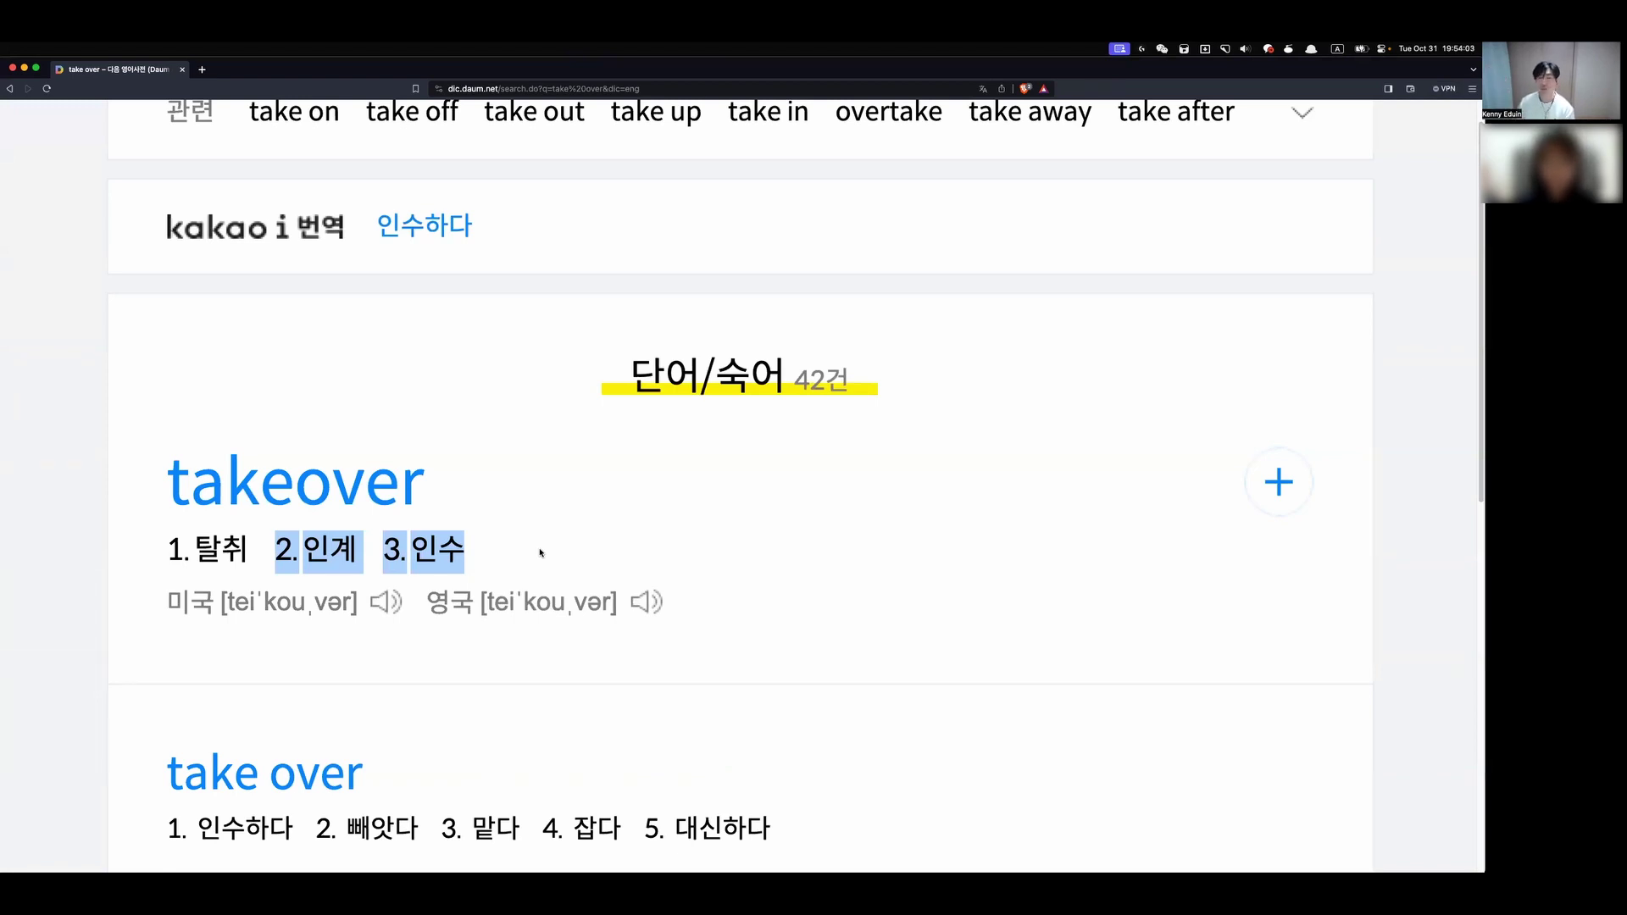
{"action": "key", "text": "super+Tab"}
Complete the front as "take something over" and record an audio clip at its end.
{"action": "key", "text": "BackSpace"}
{"action": "type", "text": "som"}
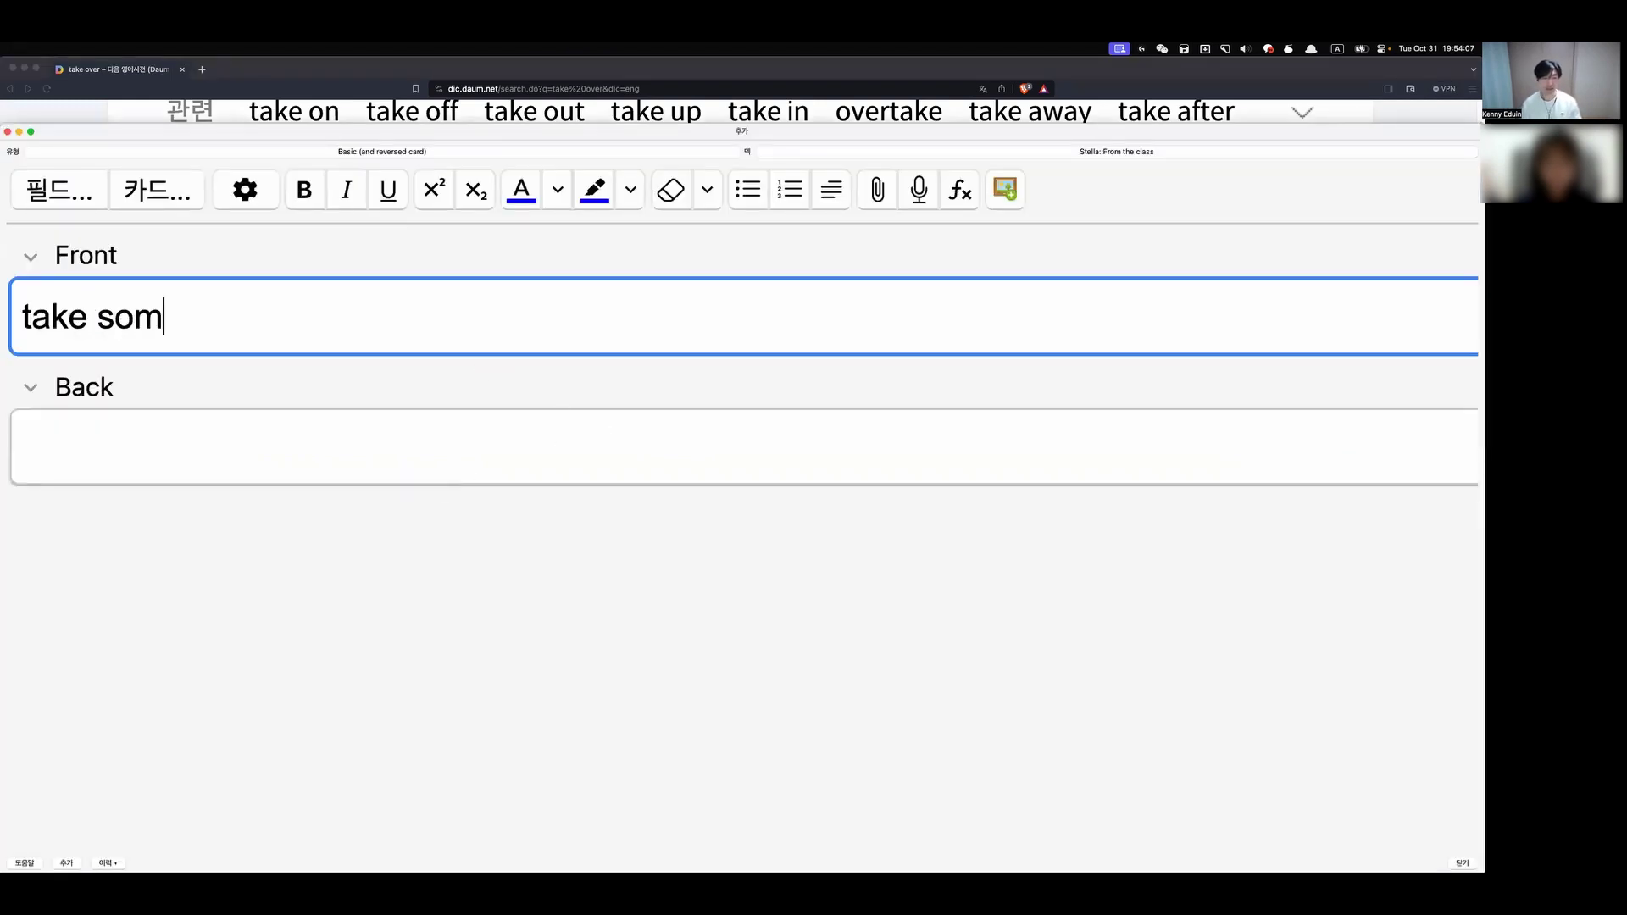
{"action": "type", "text": "ething over"}
{"action": "key", "text": "F5"}
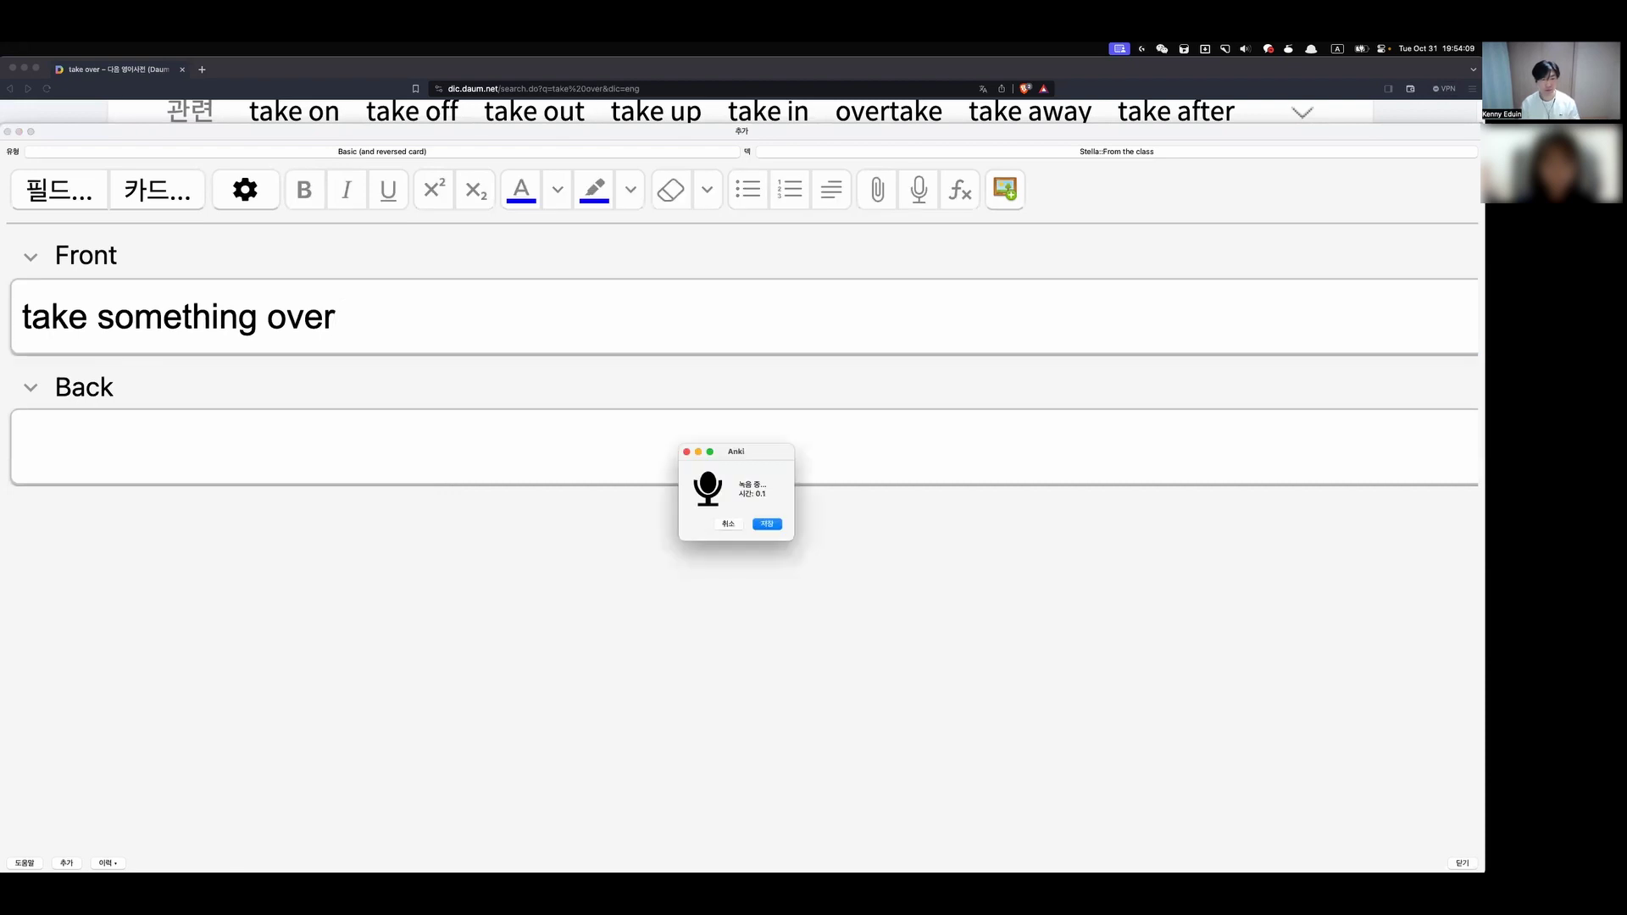
{"action": "key", "text": "Return"}
Fill the back with "1. ~가를 넘겨받다 2. 인계, 인수" and add the card to the deck.
{"action": "key", "text": "Tab"}
{"action": "type", "text": "~"}
{"action": "key", "text": "ctrl+space"}
{"action": "type", "text": "가를 넘겨받다"}
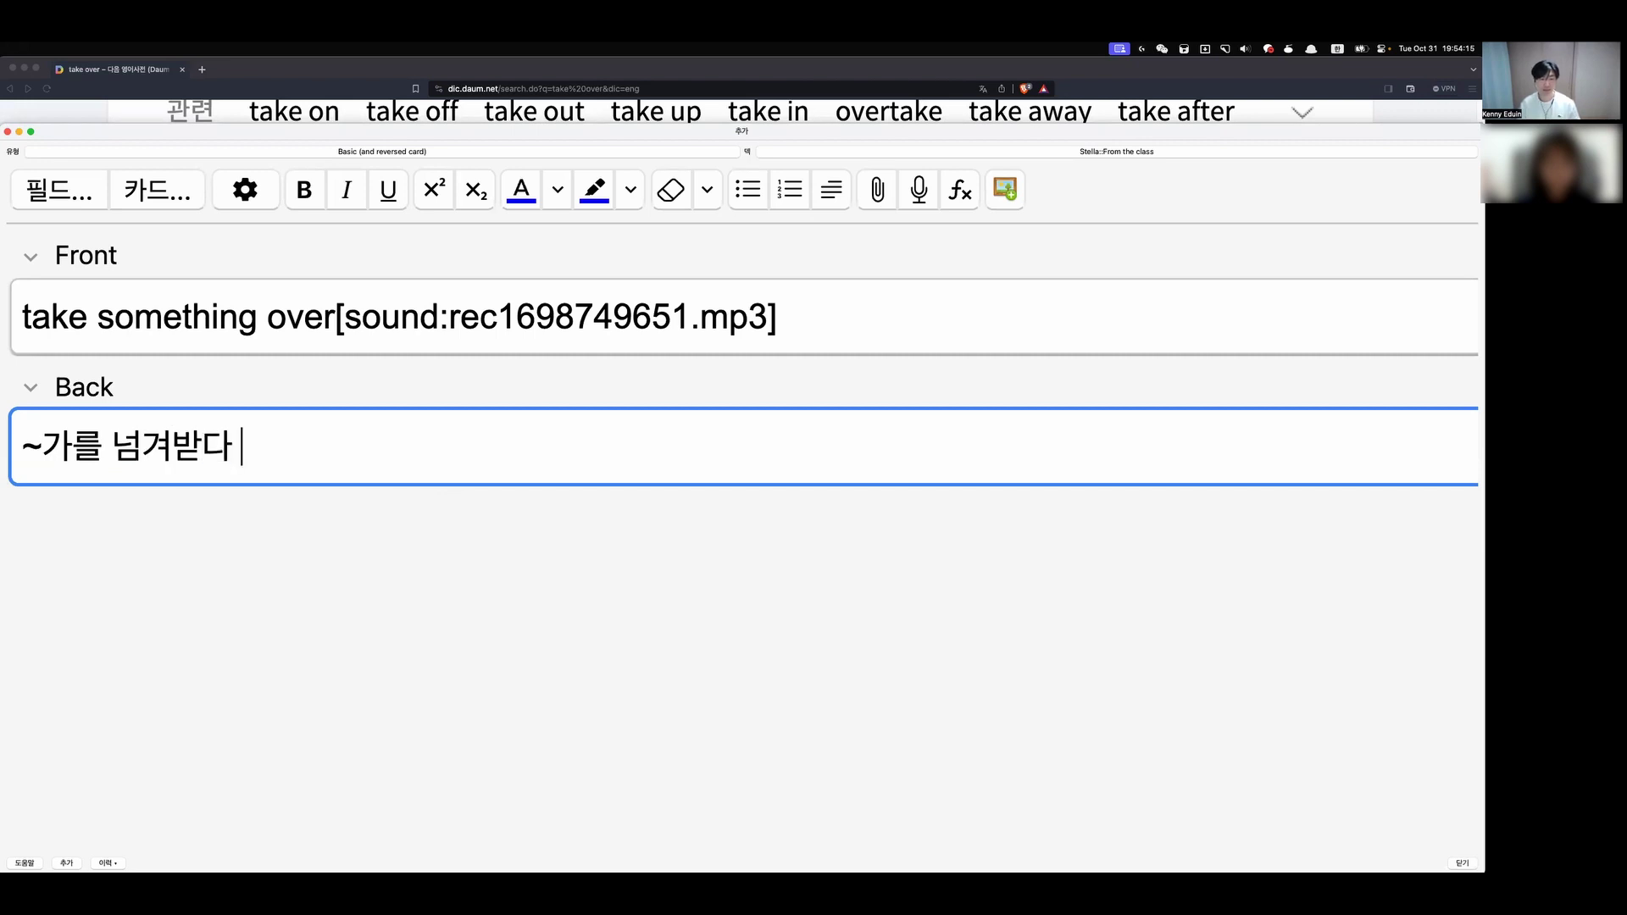
{"action": "left_click", "coordinate": [21, 447]}
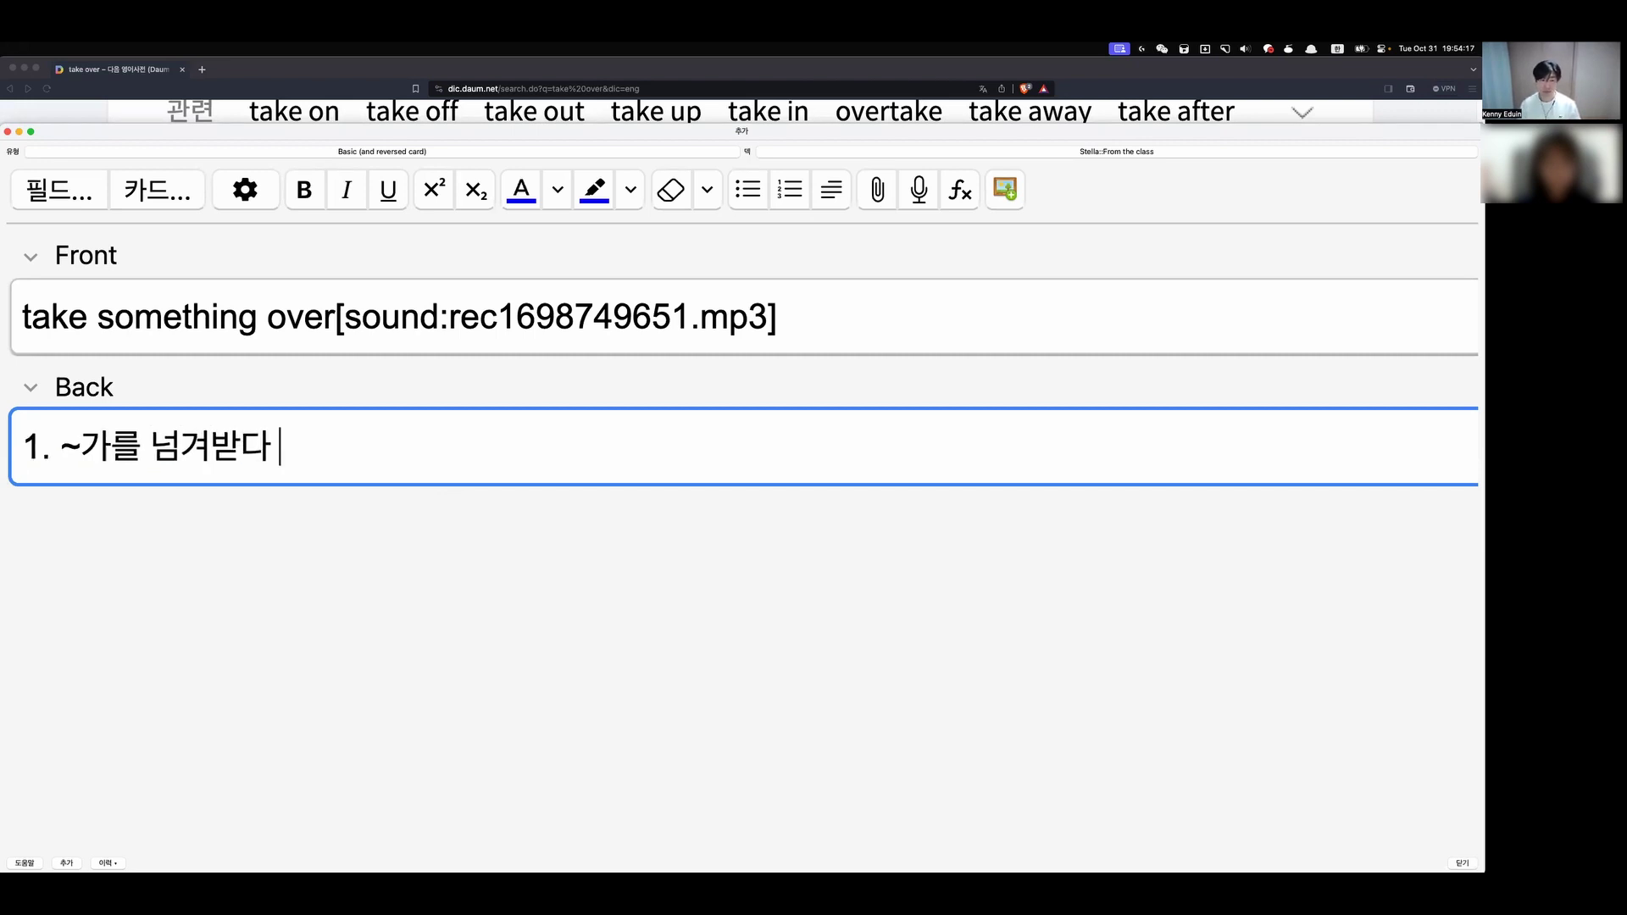
{"action": "type", "text": "2, "}
{"action": "type", "text": "인계"}
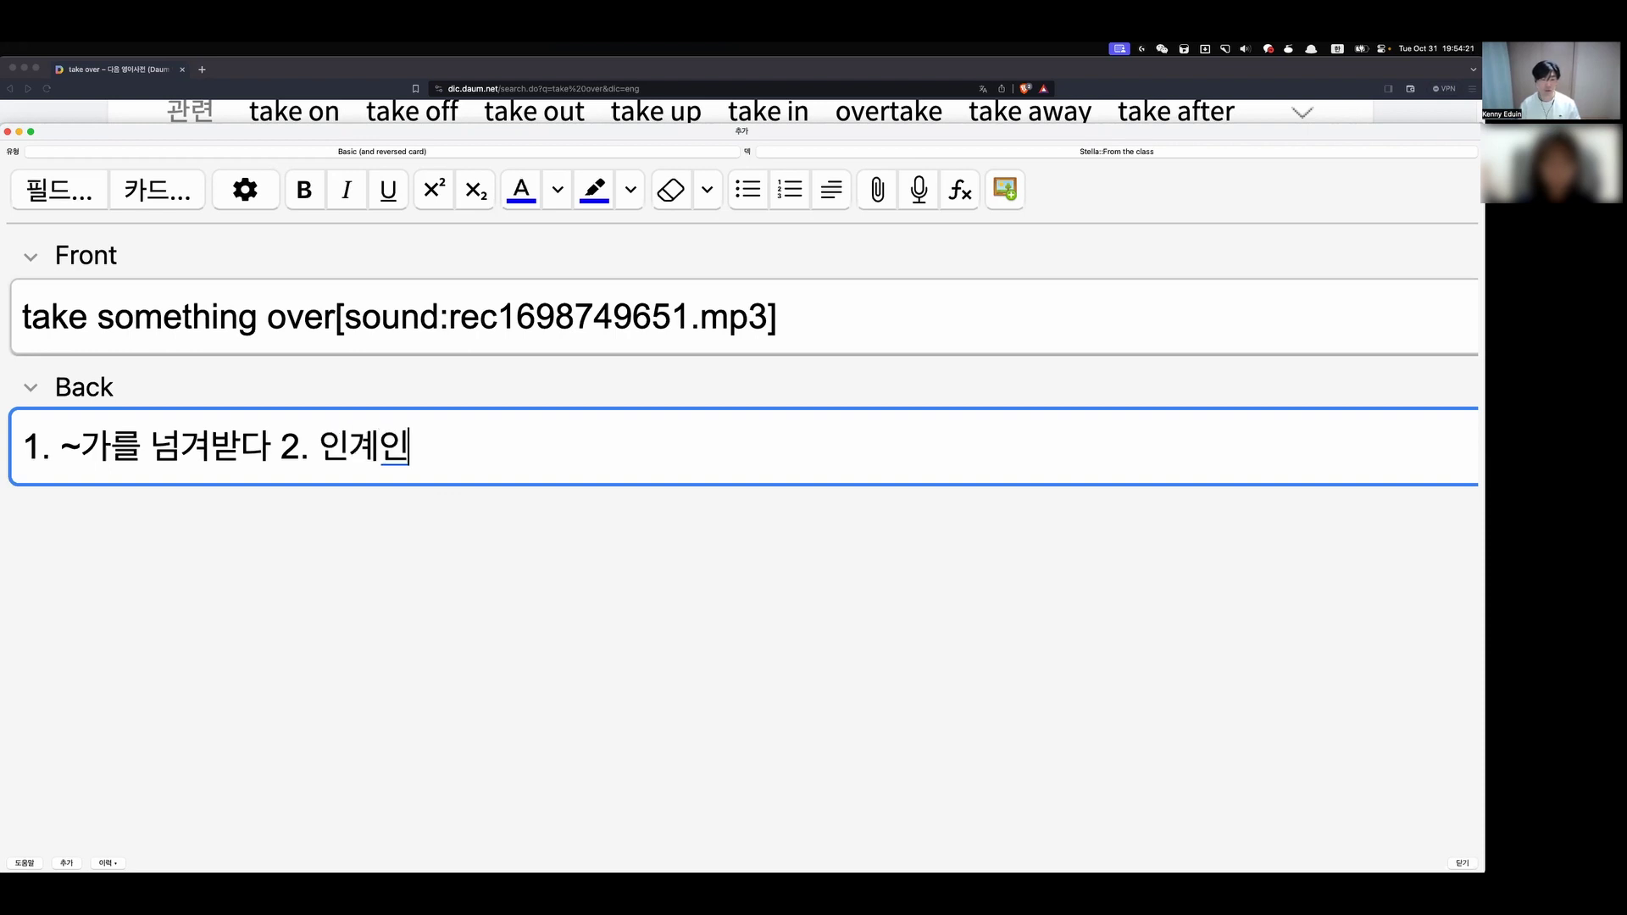
{"action": "type", "text": ", 인수"}
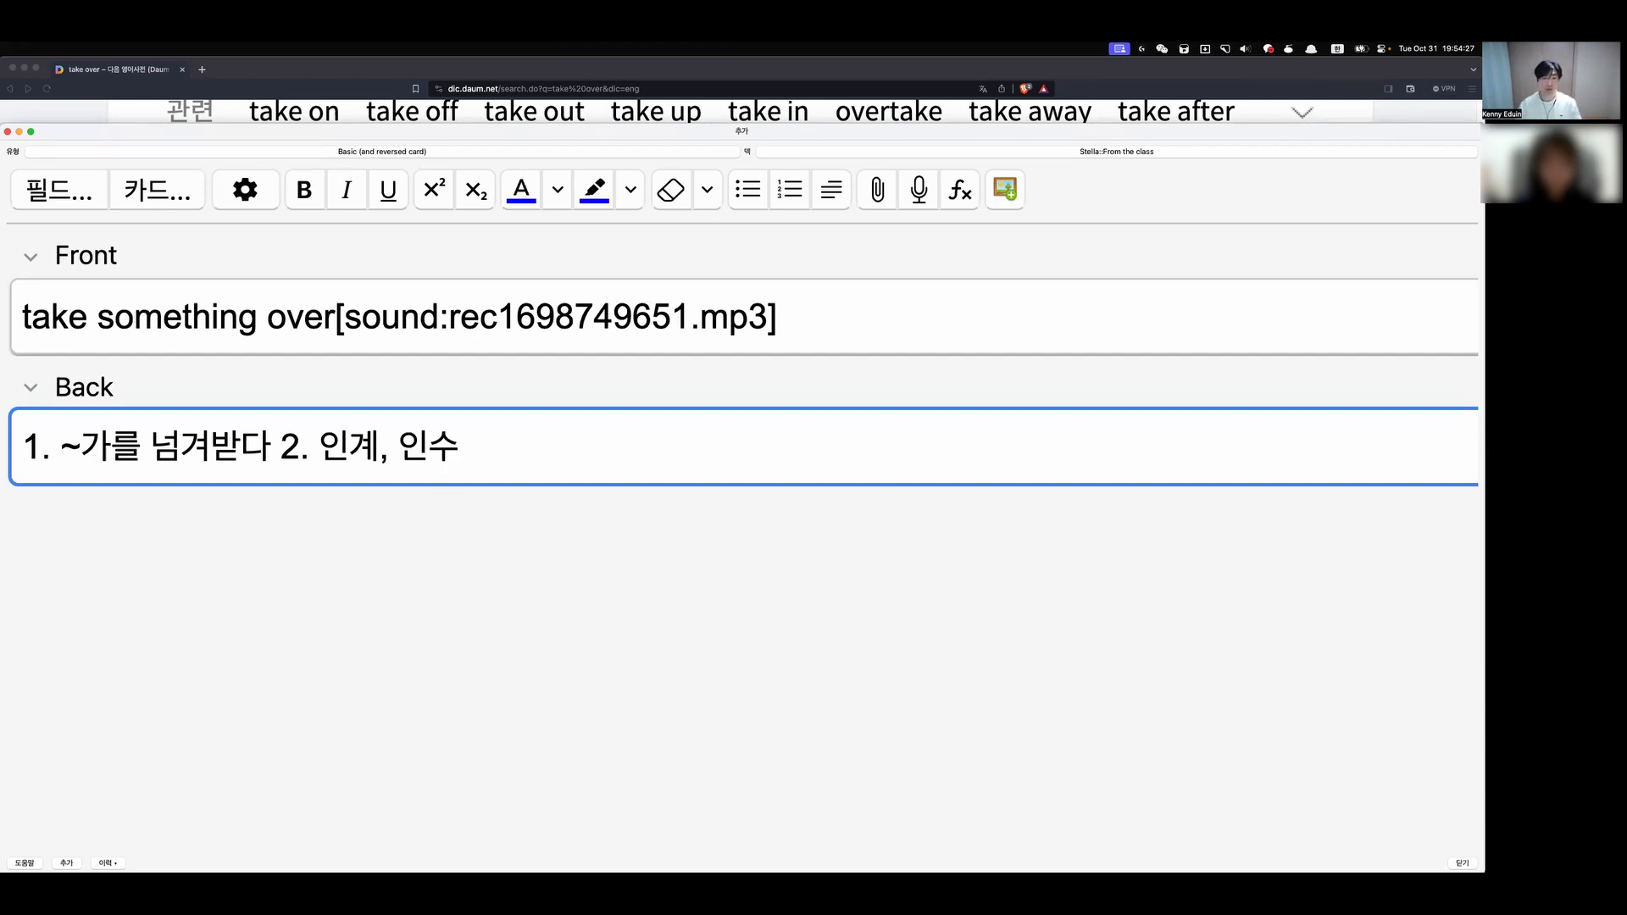
{"action": "key", "text": "super+Return"}
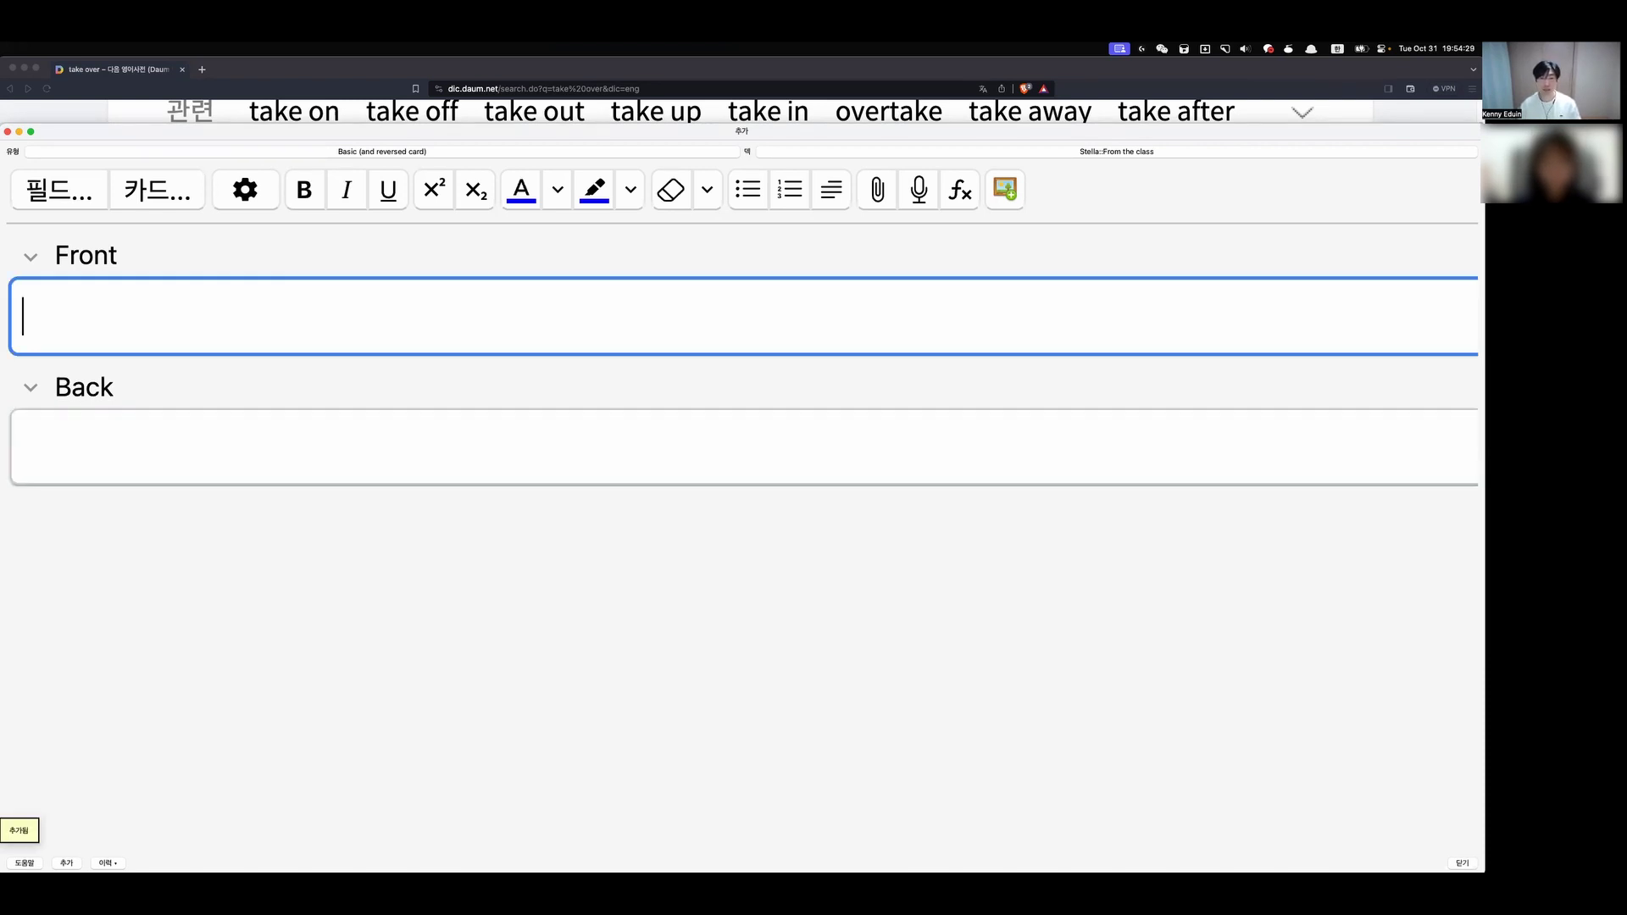
Begin the next card's front with the Korean sentence "우리는 그것을 넘".
{"action": "key", "text": "ctrl+space"}
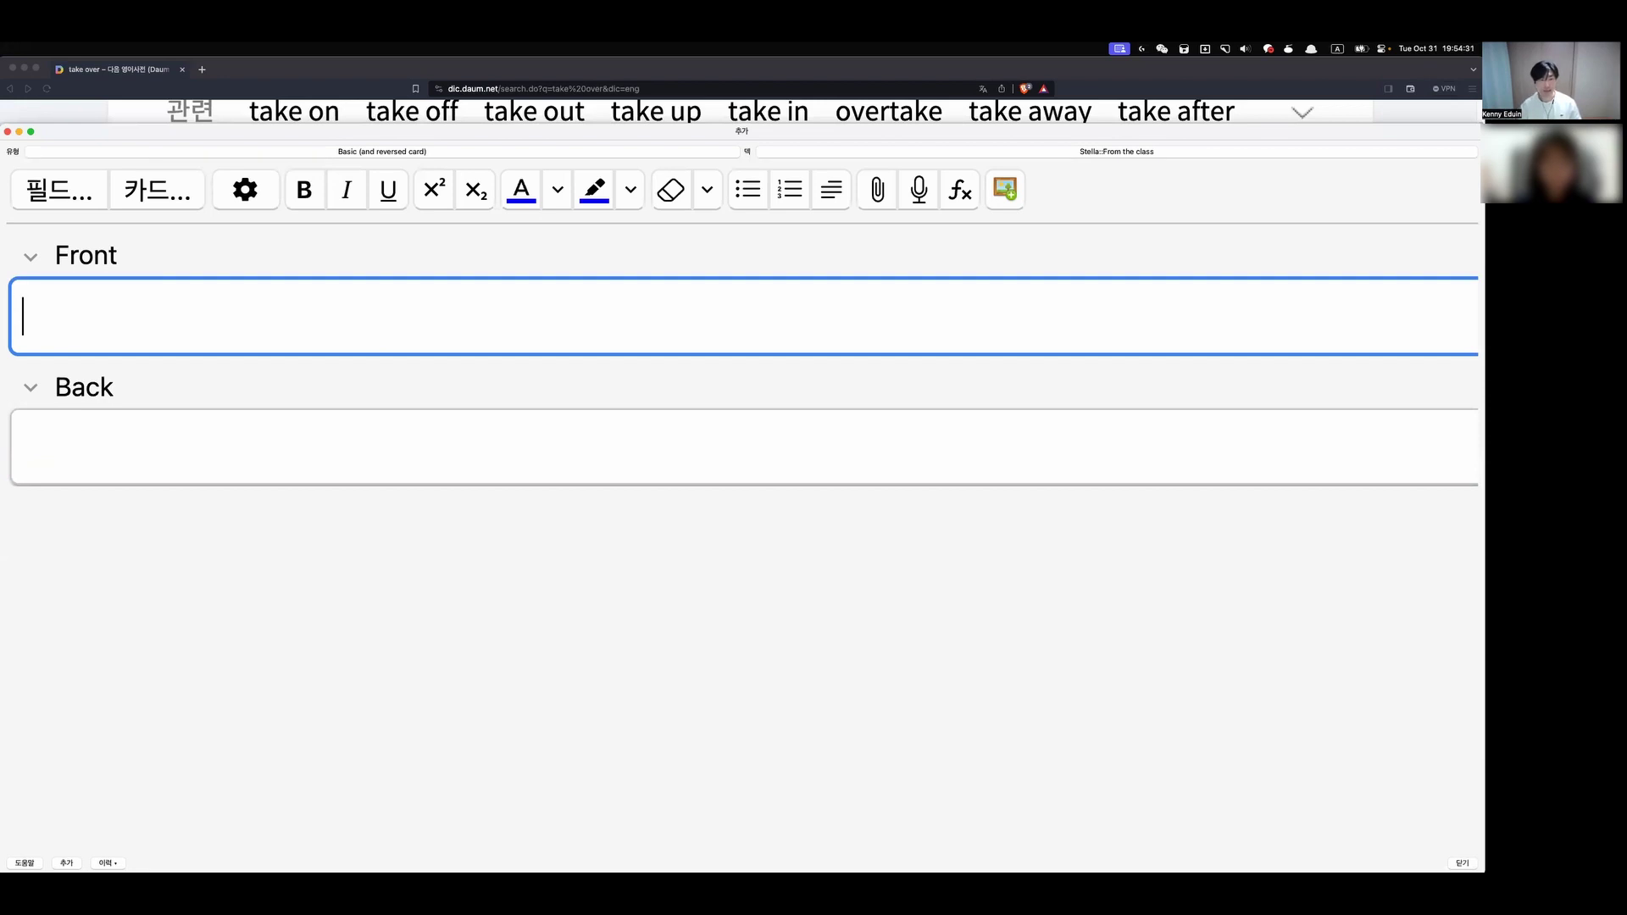
{"action": "type", "text": "우"}
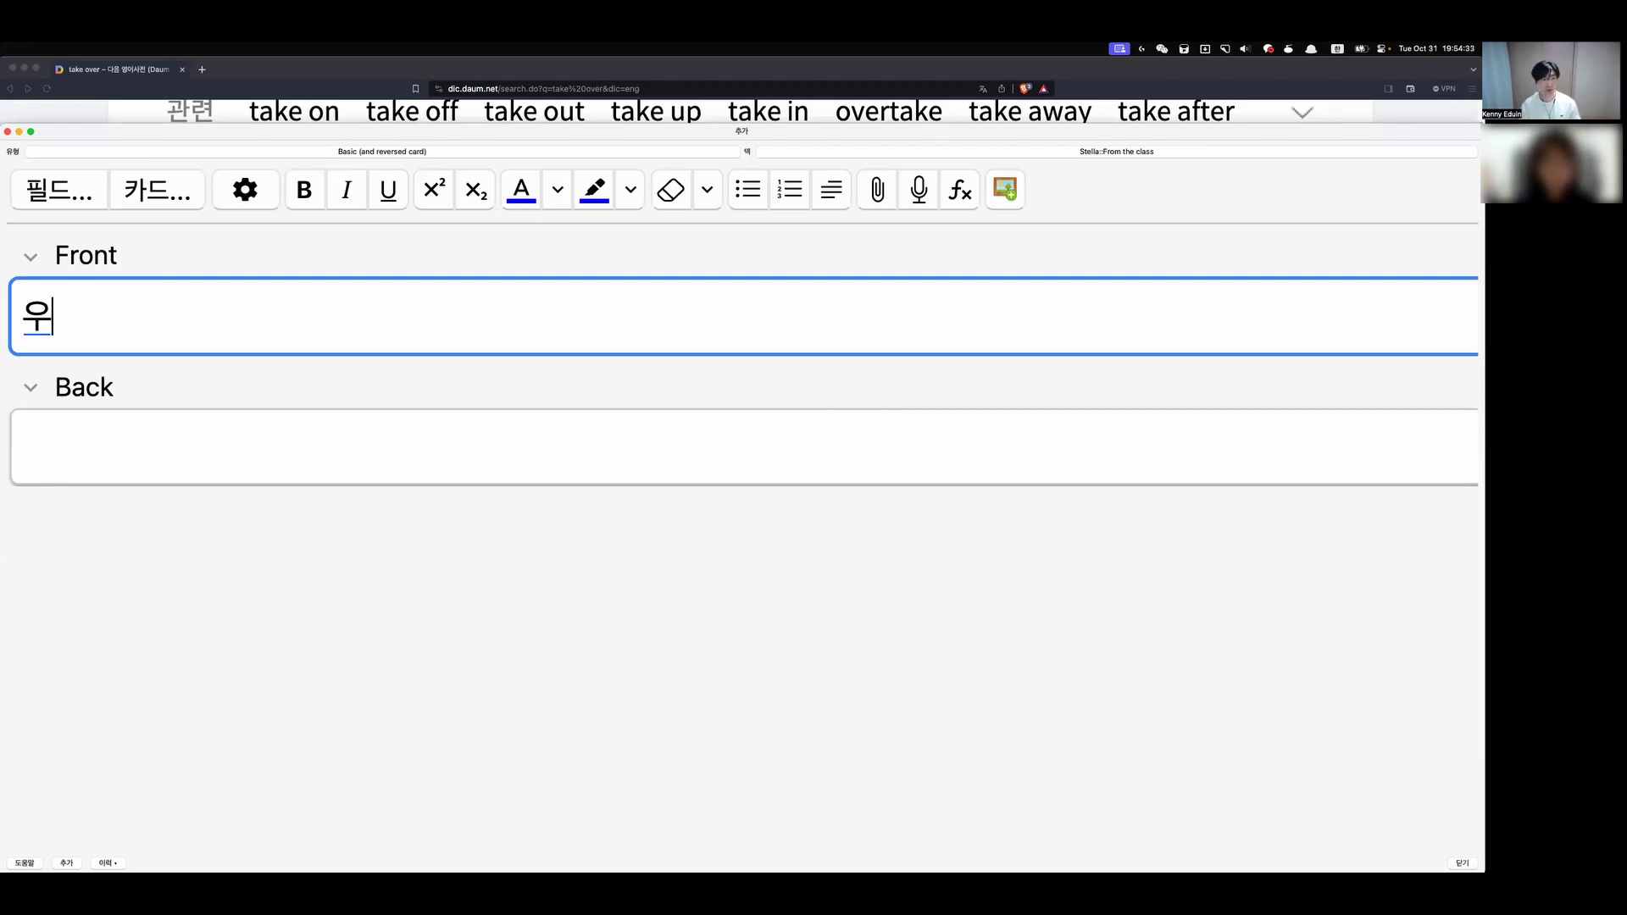
{"action": "type", "text": "린는 ㄴ"}
{"action": "key", "text": "BackSpace"}
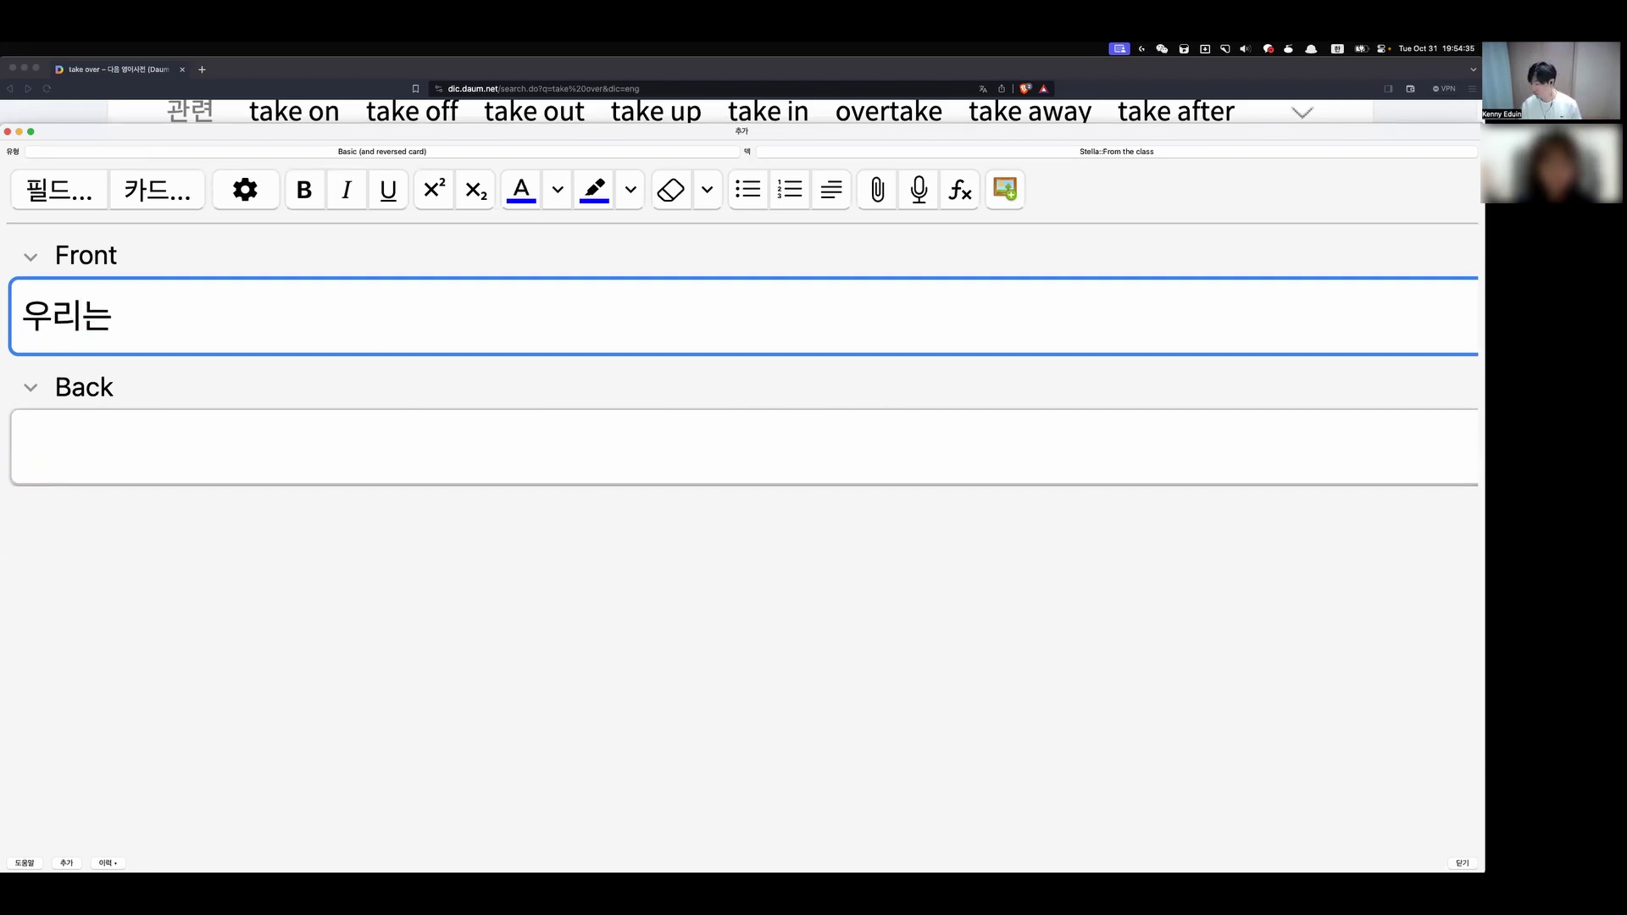
{"action": "type", "text": "그것을 넘"}
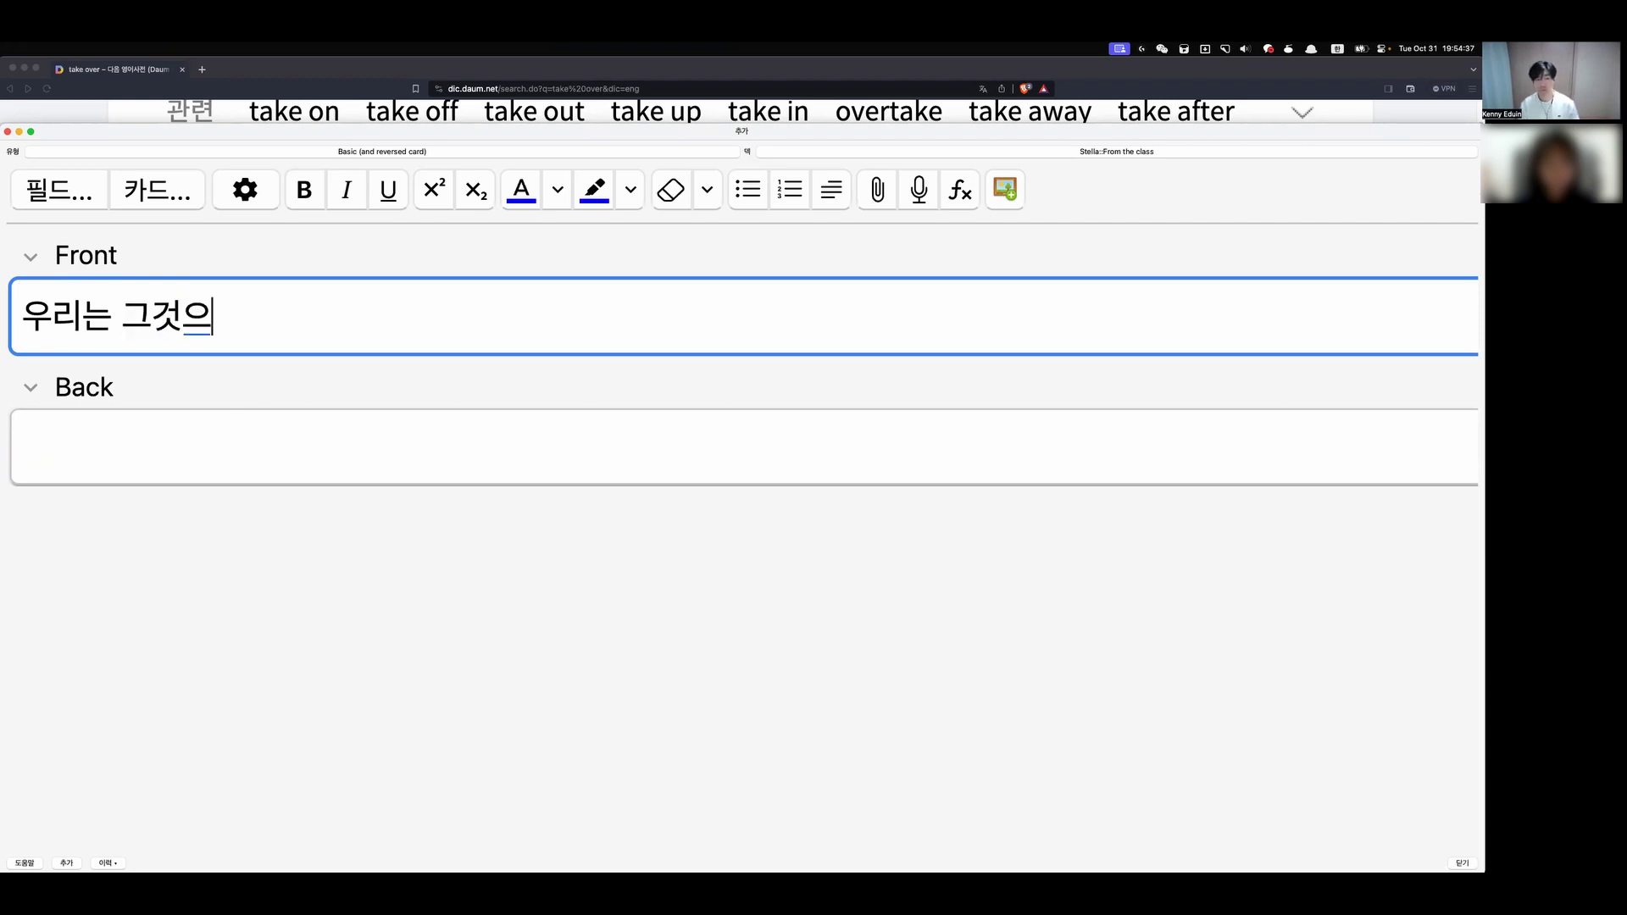
{"action": "key", "text": "BackSpace"}
{"action": "key", "text": "BackSpace"}
{"action": "key", "text": "BackSpace"}
{"action": "key", "text": "BackSpace"}
{"action": "key", "text": "BackSpace"}
{"action": "key", "text": "BackSpace"}
{"action": "key", "text": "BackSpace"}
{"action": "key", "text": "BackSpace"}
{"action": "key", "text": "BackSpace"}
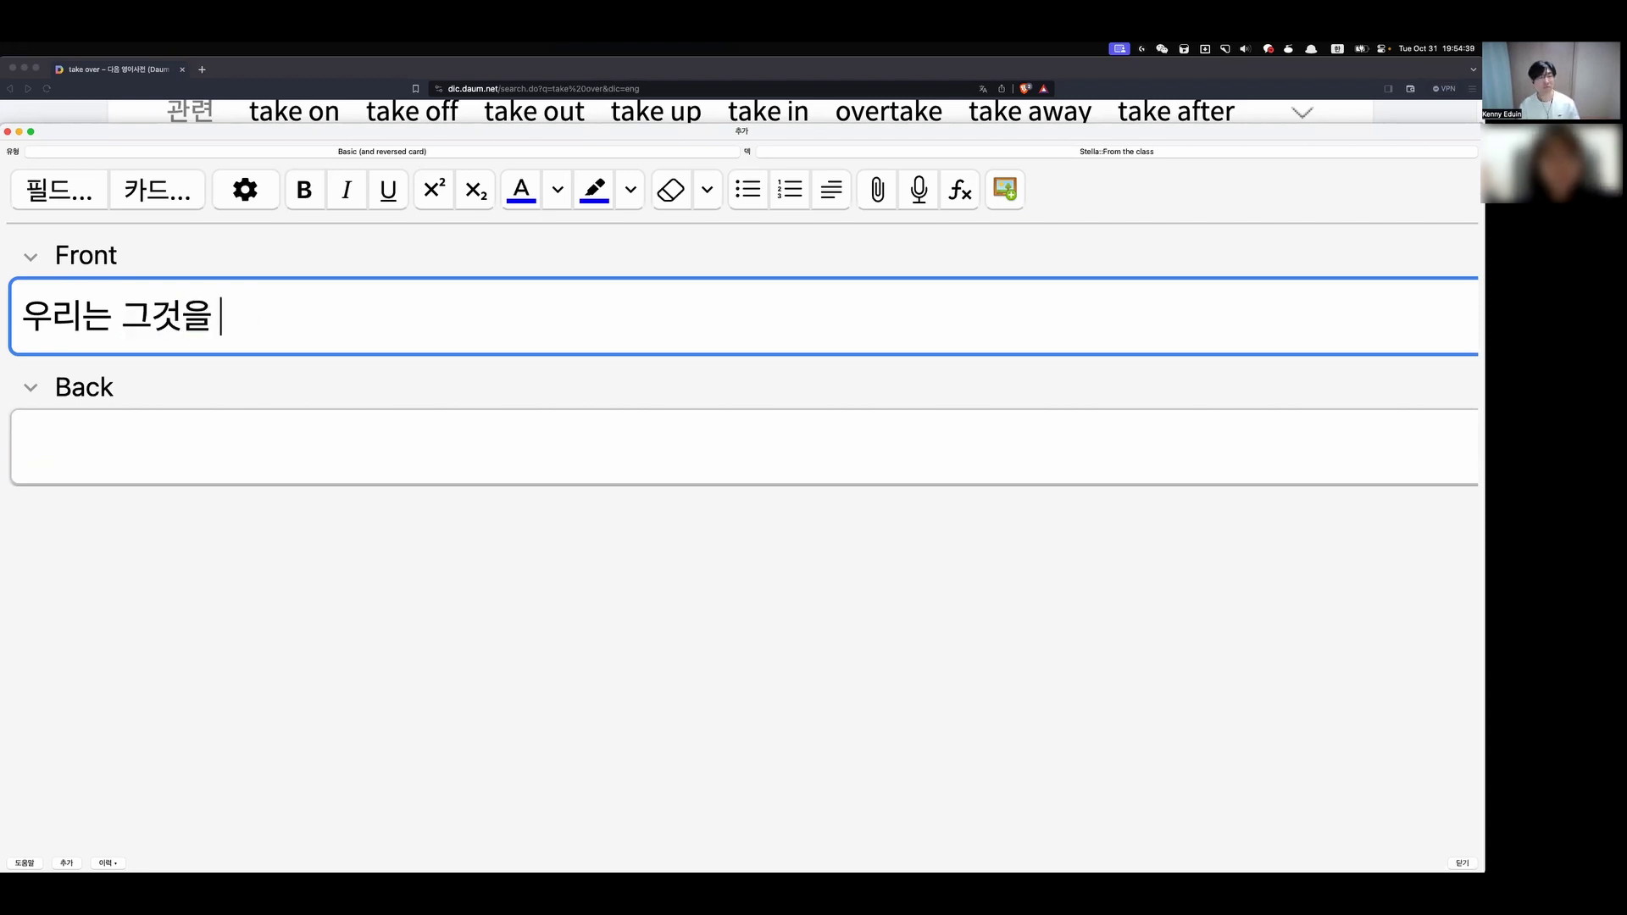
{"action": "key", "text": "BackSpace"}
{"action": "key", "text": "BackSpace"}
{"action": "type", "text": "우리는"}
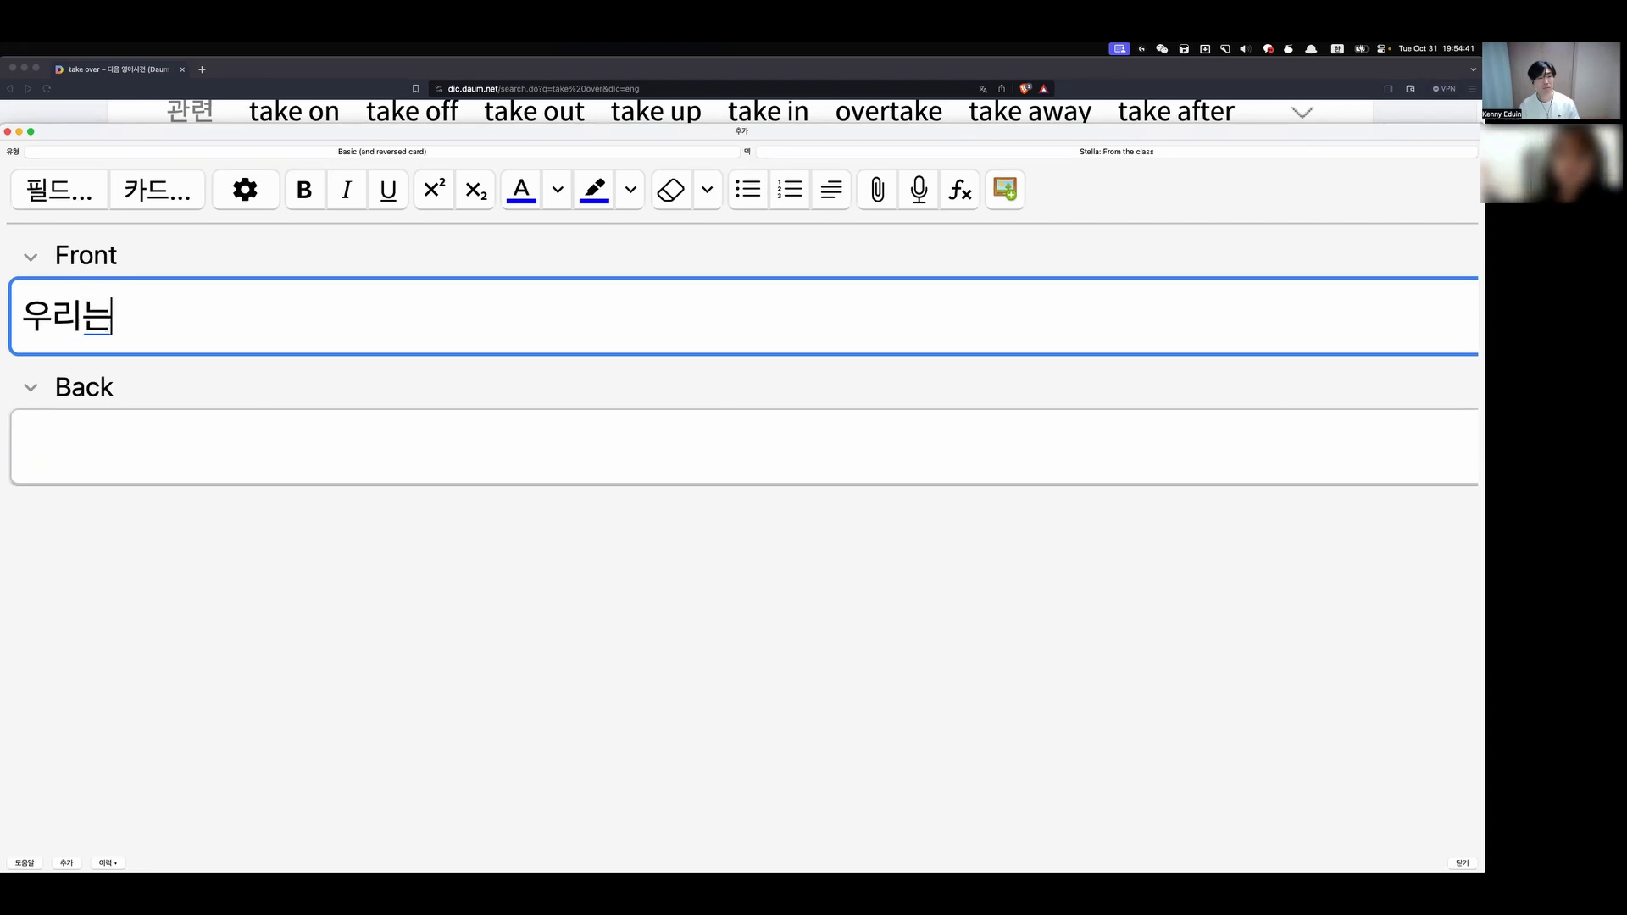
{"action": "type", "text": " 그것을 넘겨배"}
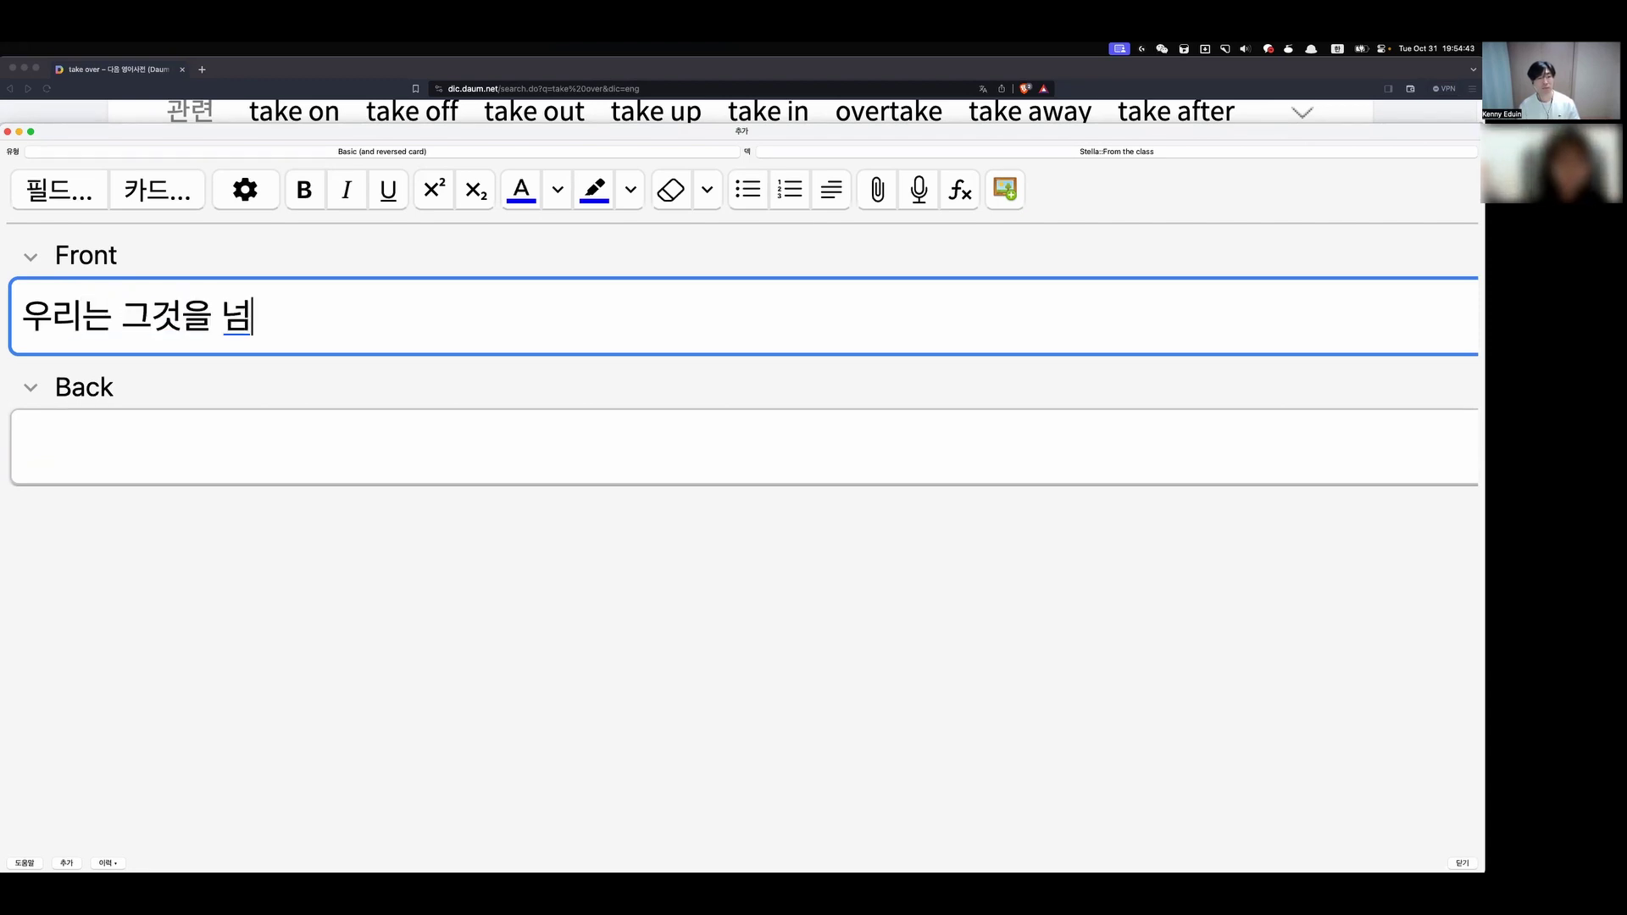